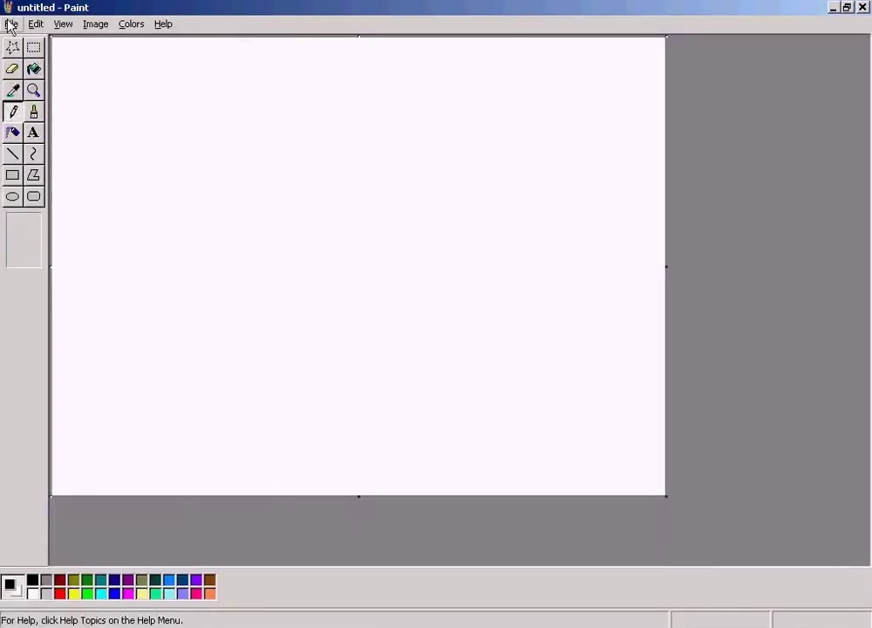
Step: Open Different Areas Of Customer Master Data Sample.JPG and outline the Company Headquarters, India, China and Japan entries with rectangular selections
click(11, 24)
click(152, 246)
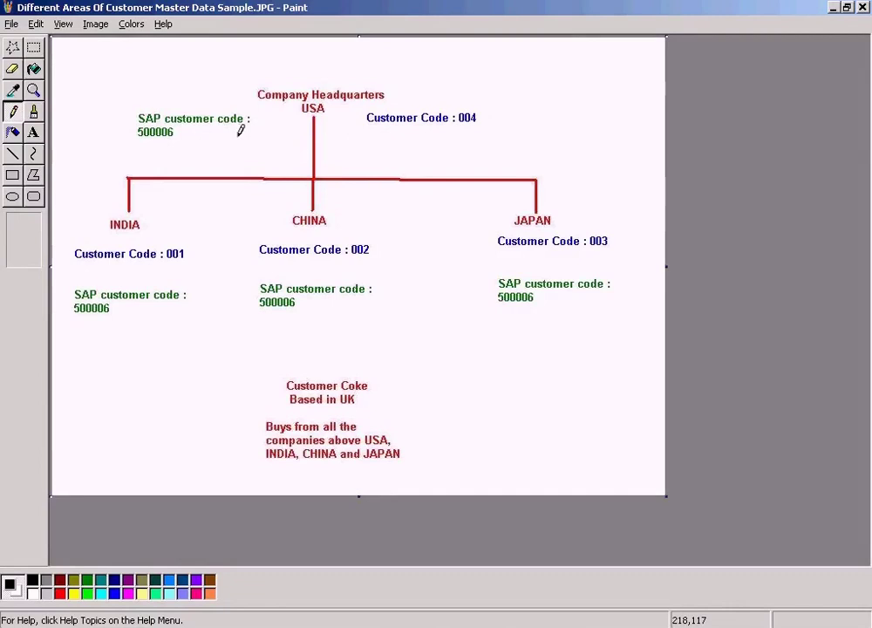
click(33, 47)
drag(246, 73, 426, 125)
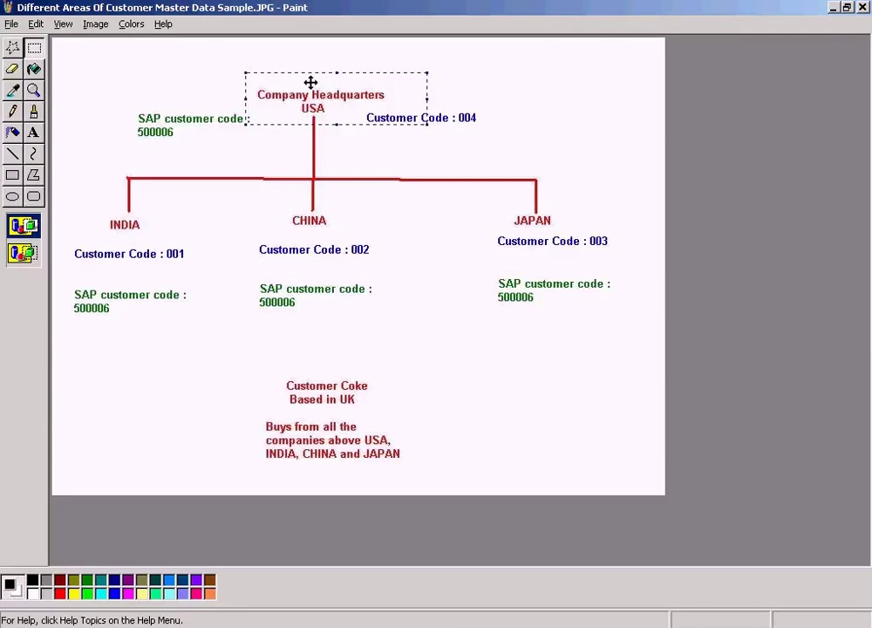
click(106, 207)
drag(130, 228, 150, 247)
drag(285, 201, 365, 243)
drag(507, 206, 566, 236)
Step: Switch to SAP and open the Send transaction for comparing company codes within the Accounts Receivable master records
key(alt+Tab)
click(26, 215)
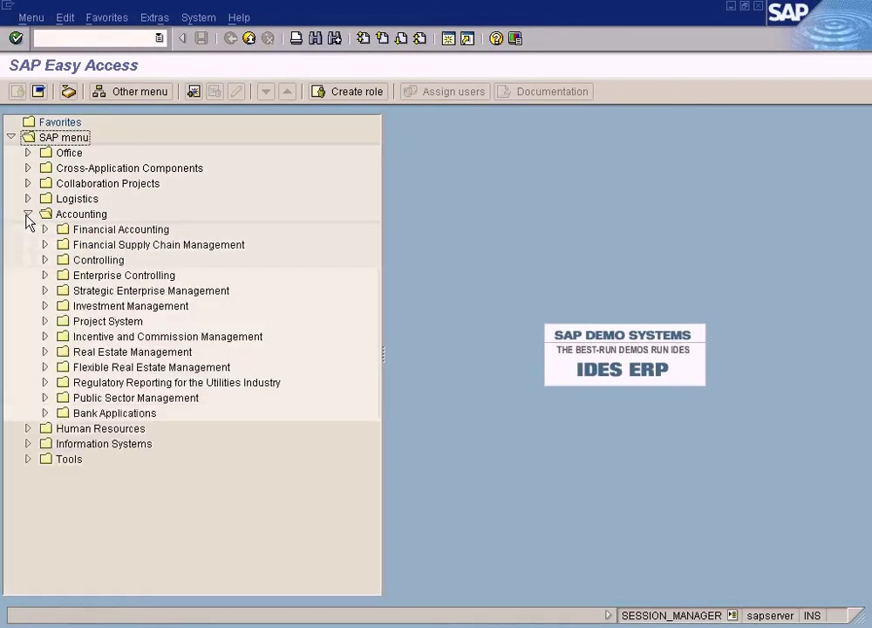
click(46, 229)
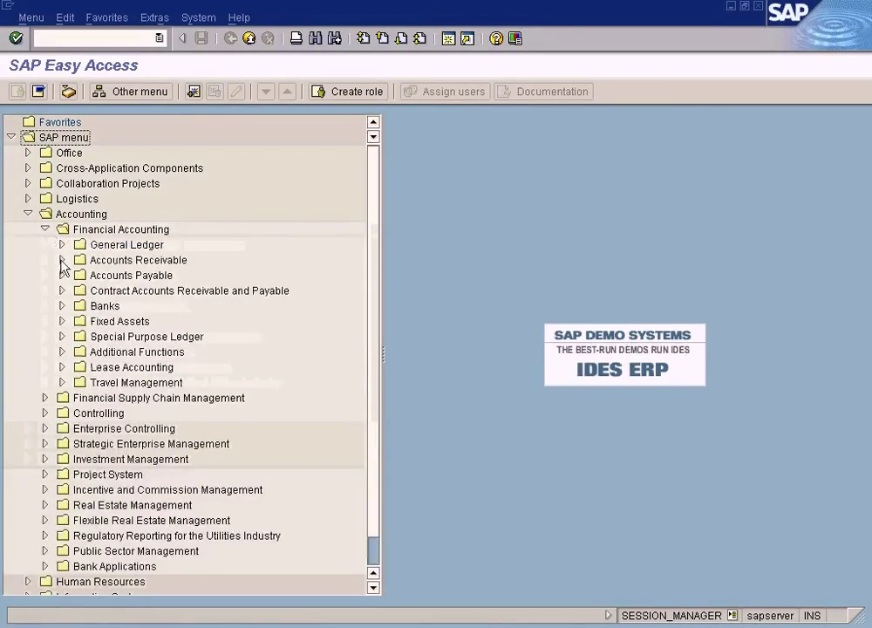
click(62, 261)
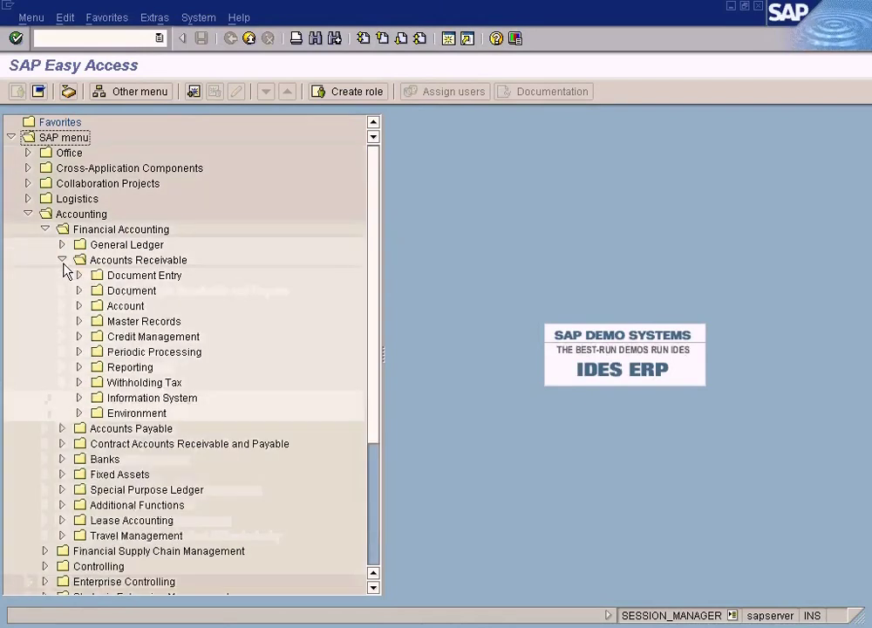
click(79, 322)
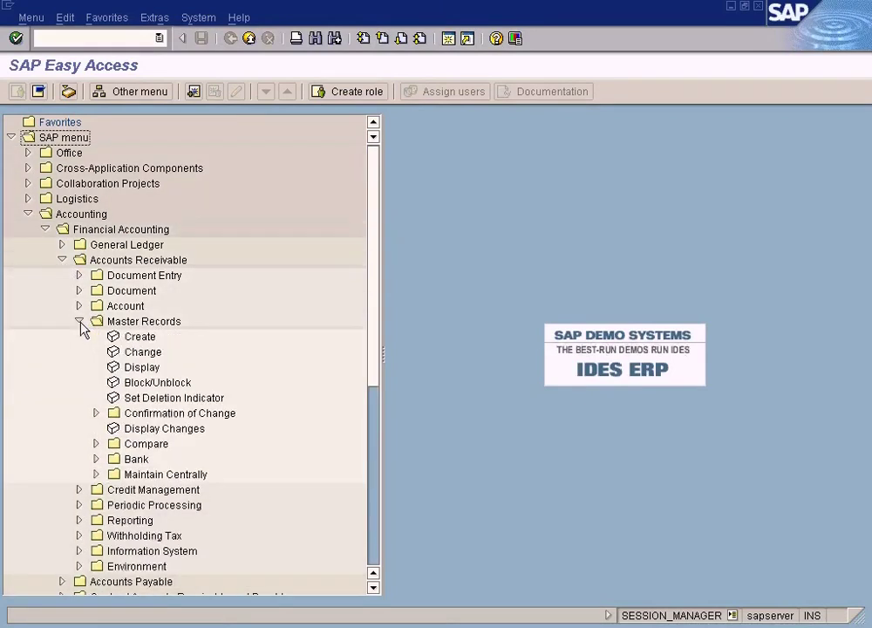
click(96, 444)
click(113, 474)
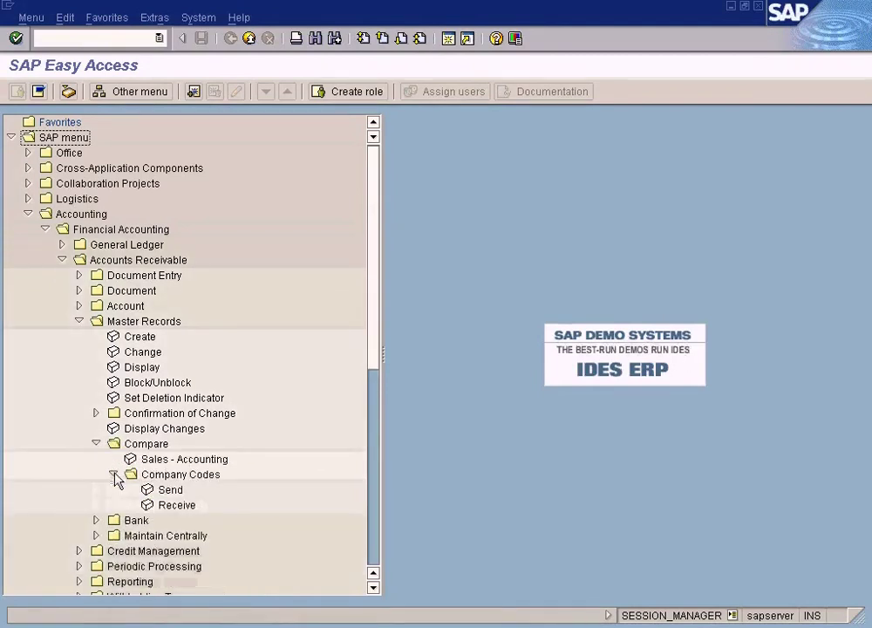
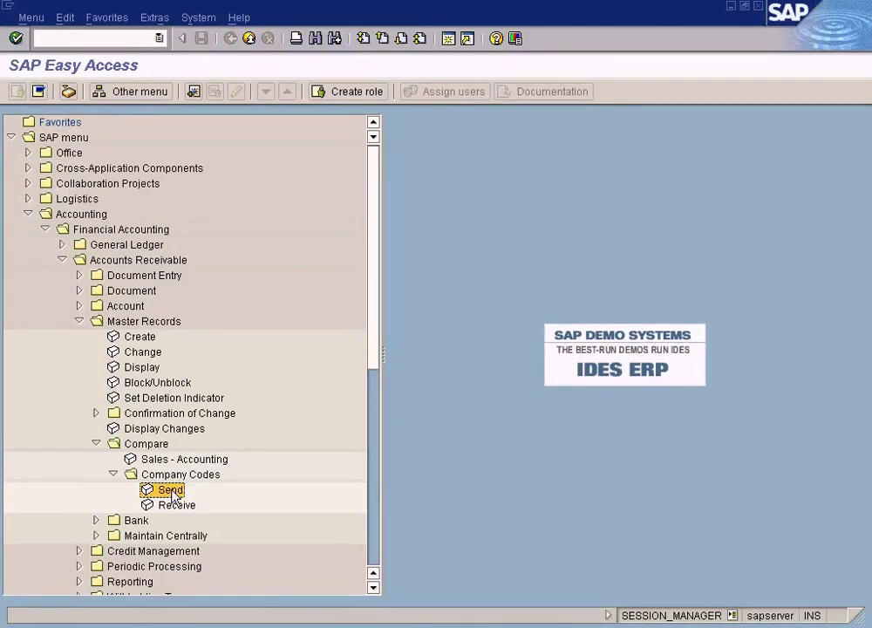
double_click(172, 491)
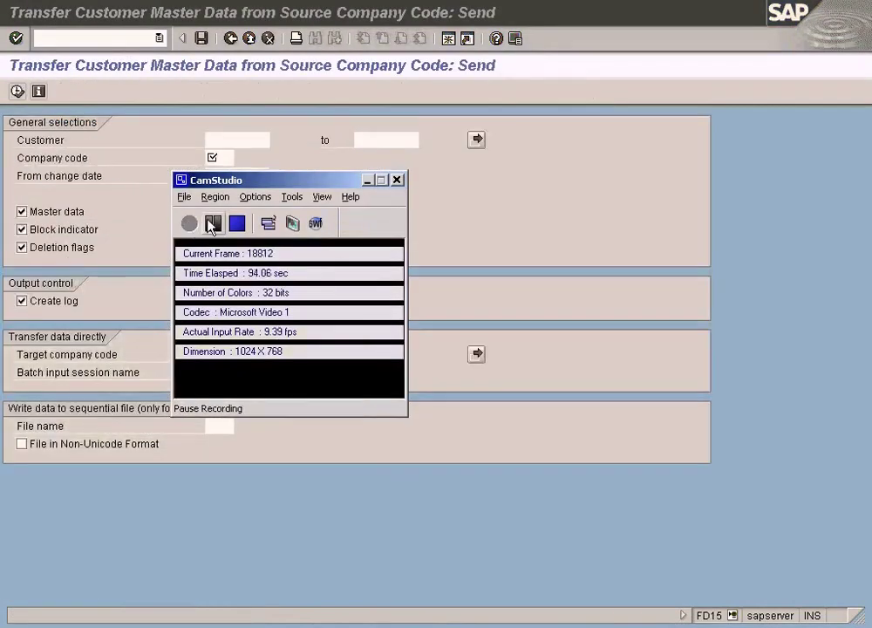
click(209, 225)
click(369, 180)
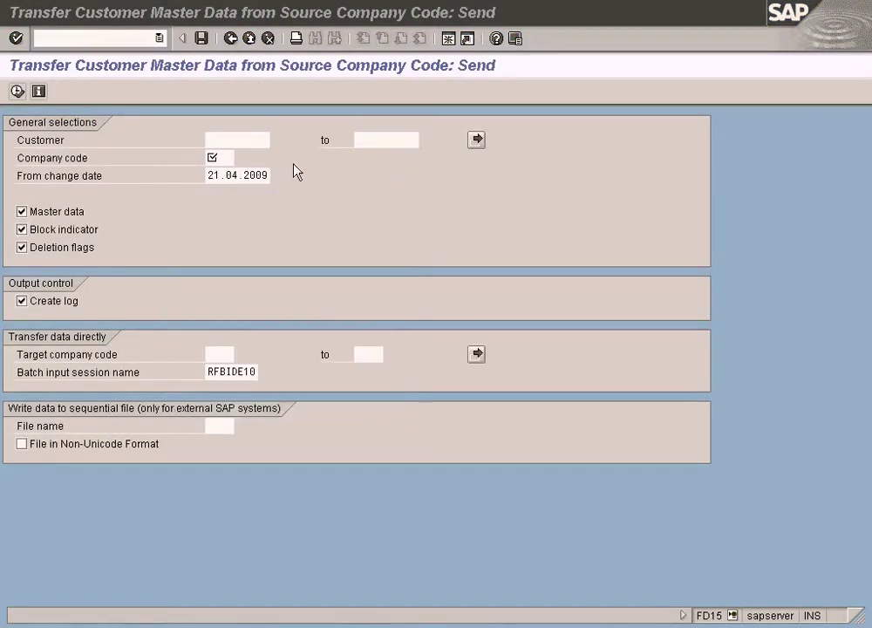
Step: Leave the transfer screen and start a new customer with account group Trade Customers in company code TEST
click(241, 139)
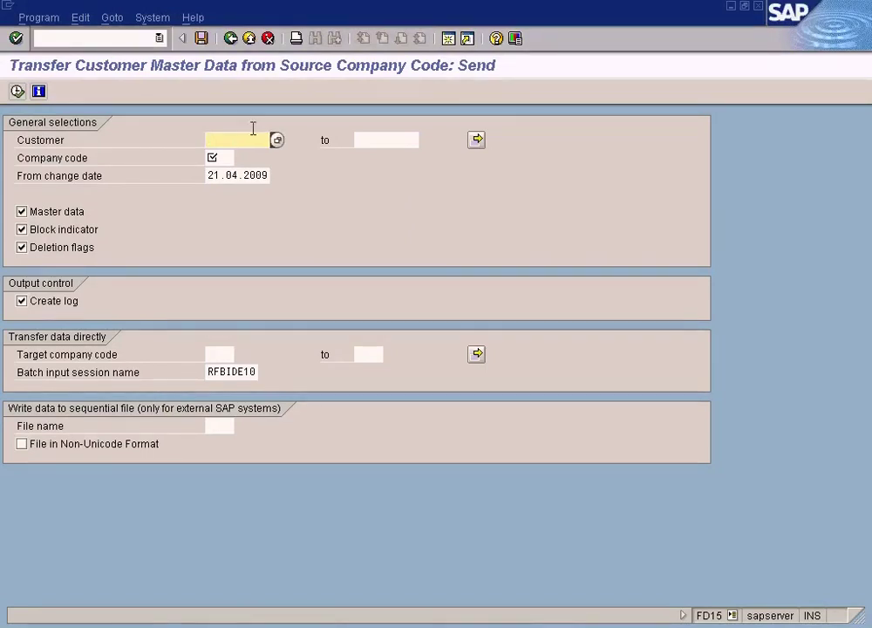
click(231, 40)
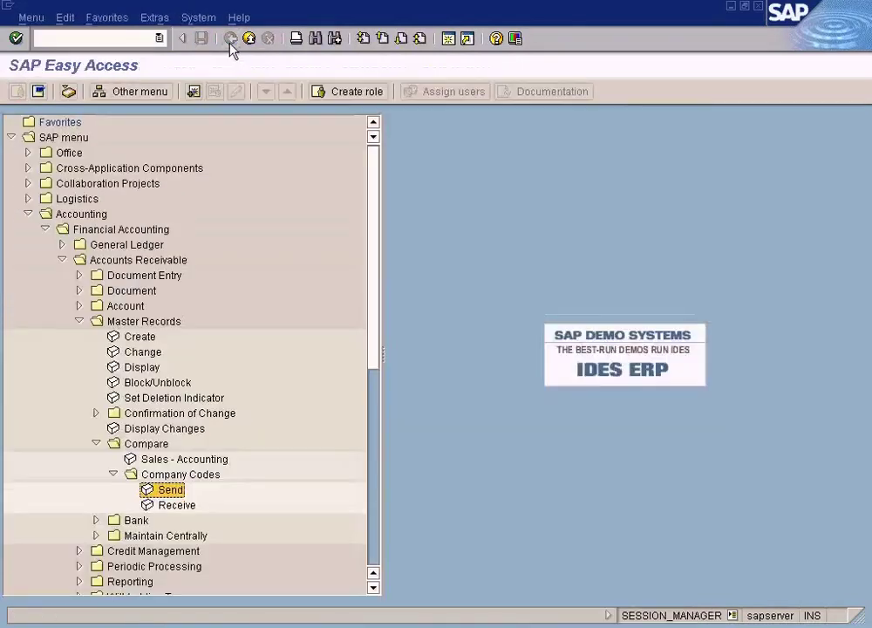
double_click(144, 337)
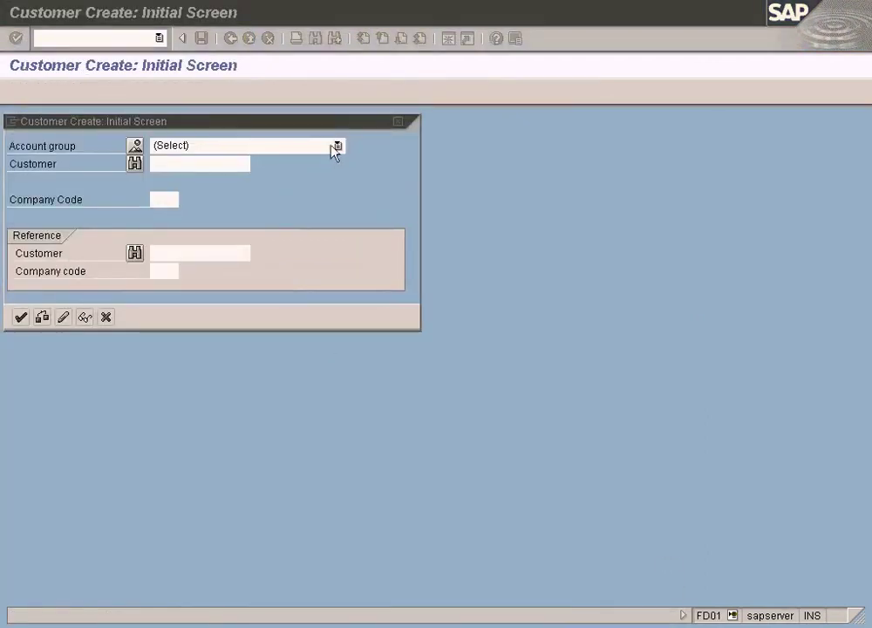
click(336, 146)
key(End)
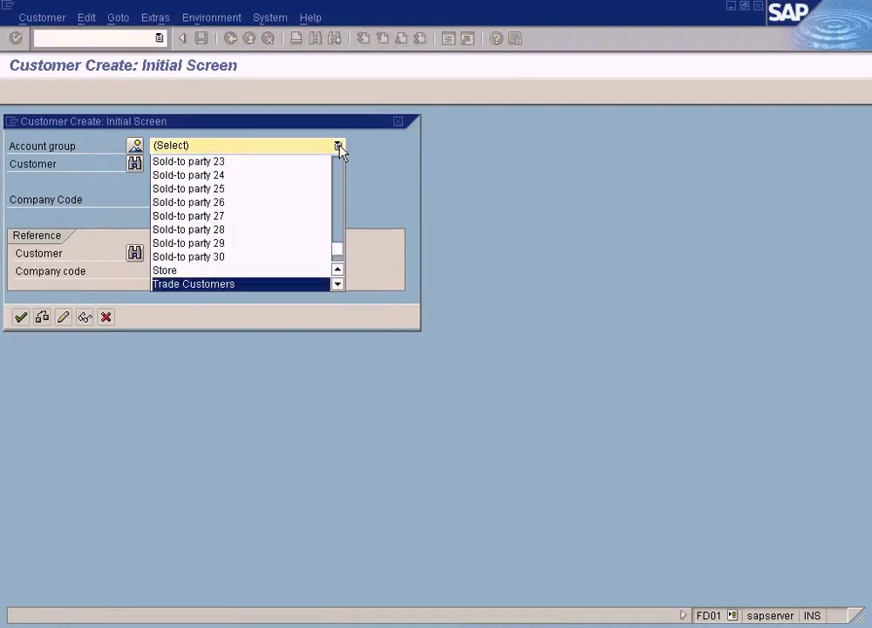
click(253, 285)
click(174, 199)
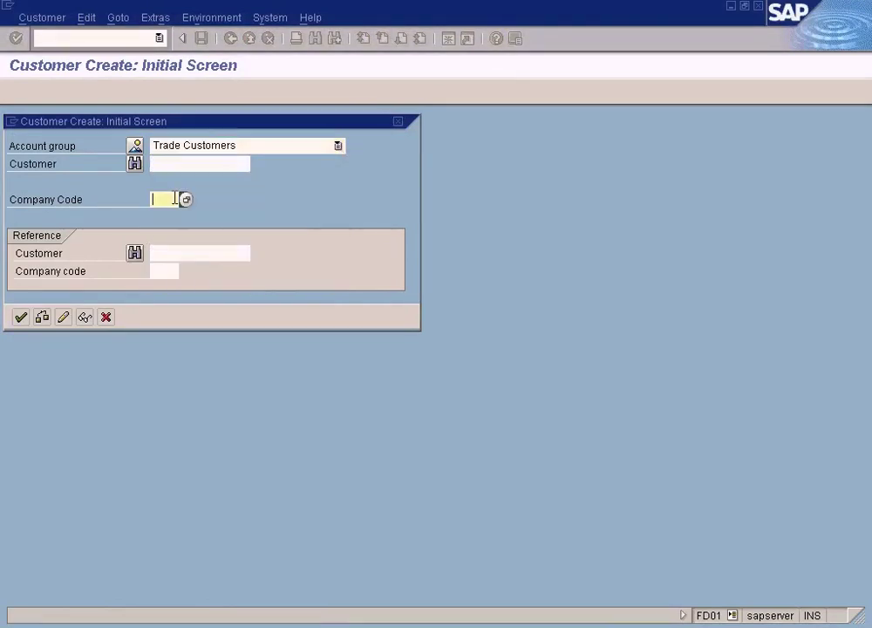
text(test)
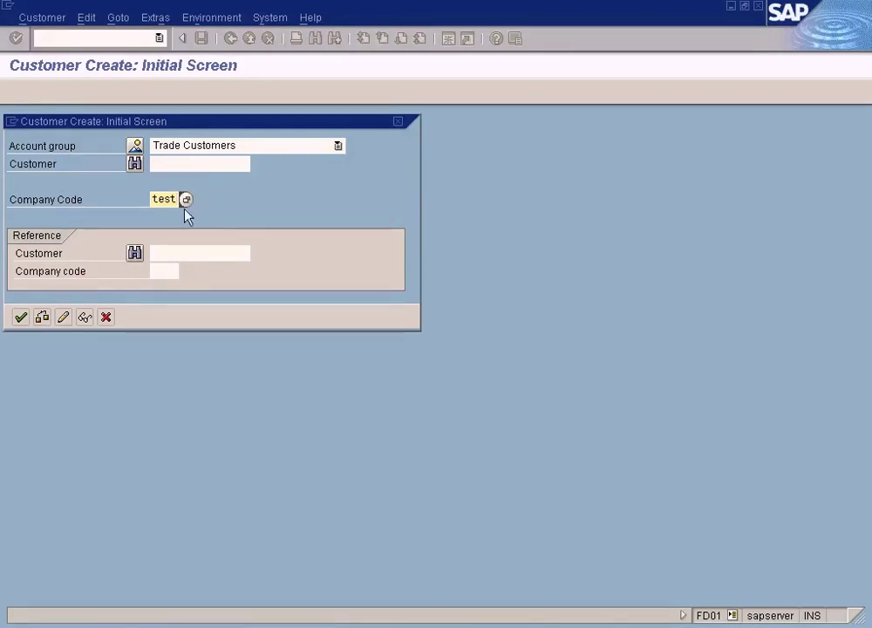
click(20, 319)
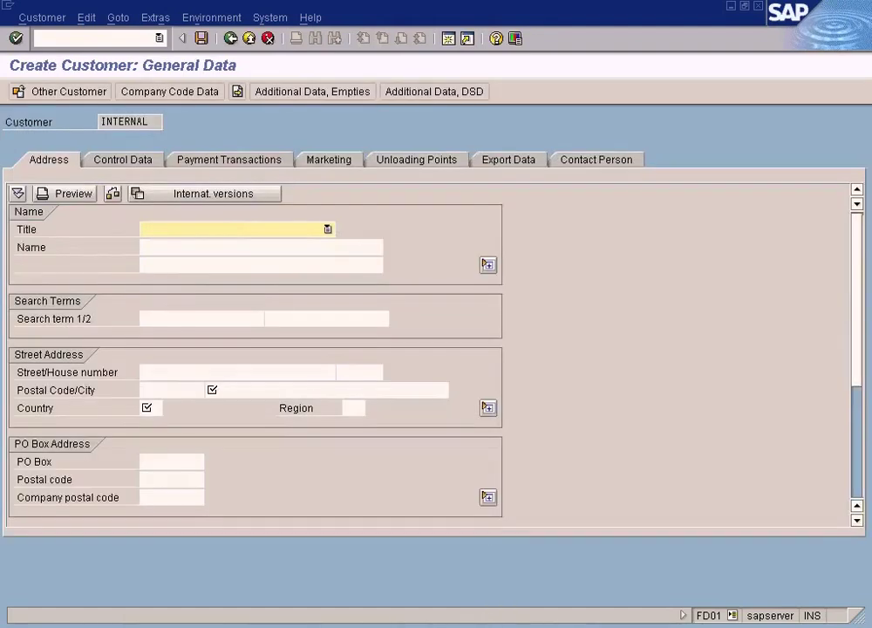
Step: Enter the name Test customer, city London and country GB for the new customer, and save the record
click(198, 248)
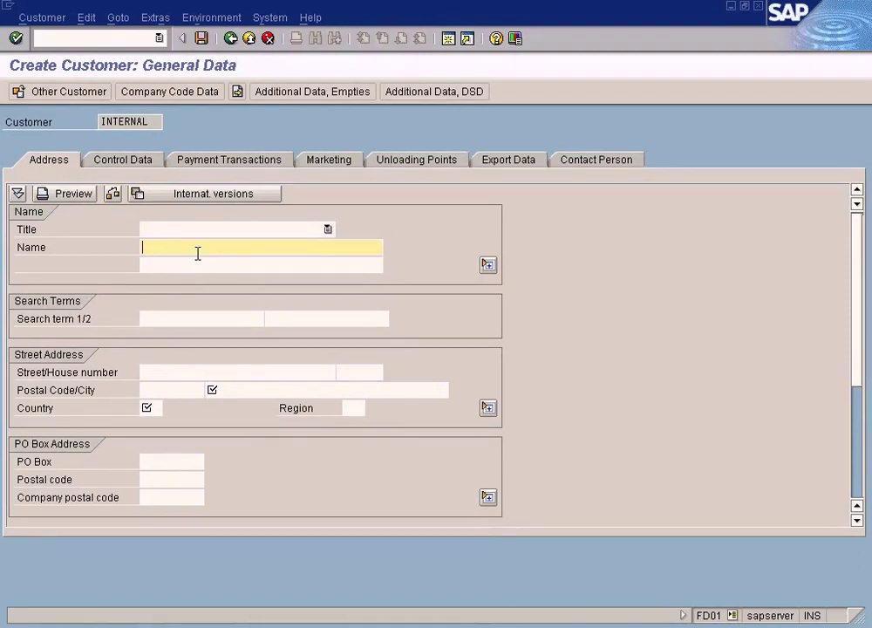
text(Test csustomer)
click(149, 407)
text(GB)
key(Tab)
click(232, 393)
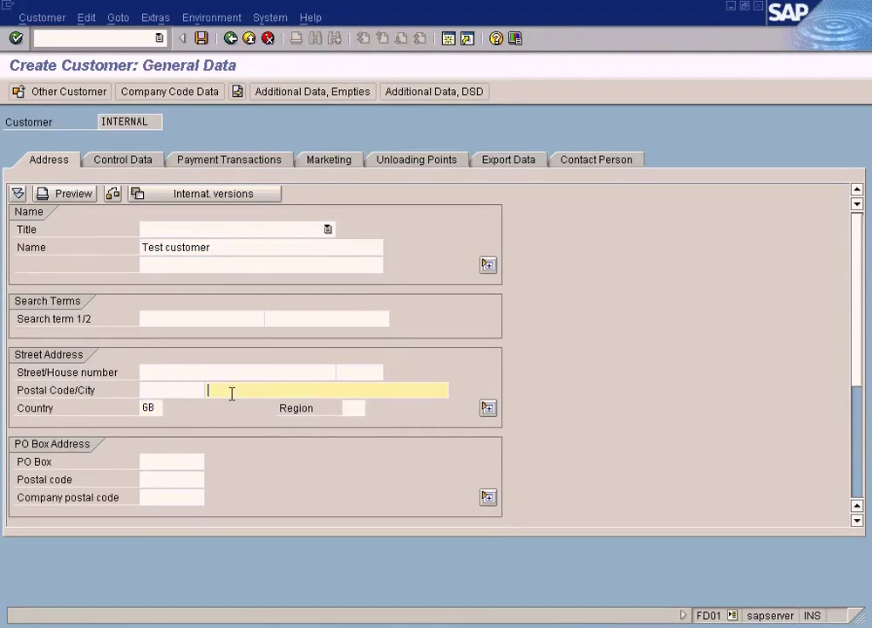
text(London)
click(203, 38)
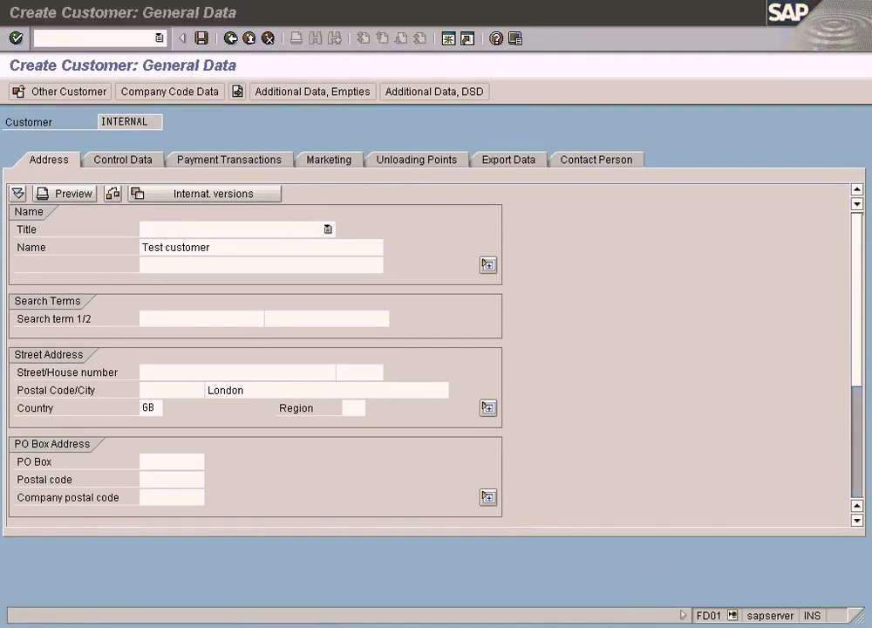
Step: Switch to Paint to outline the Company Headquarters USA entry in the diagram, and return to SAP
click(619, 624)
drag(258, 80, 407, 119)
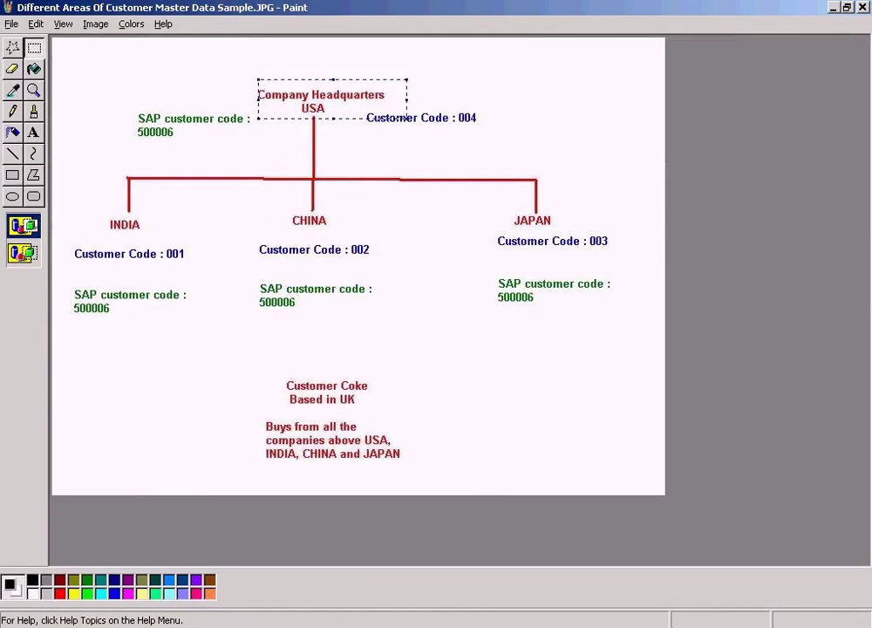
click(194, 623)
click(197, 604)
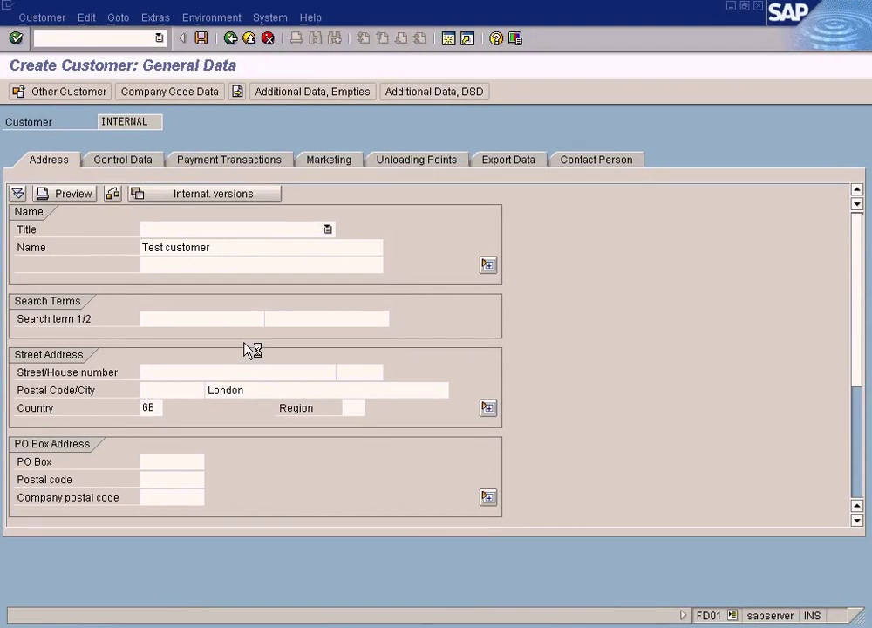
click(706, 624)
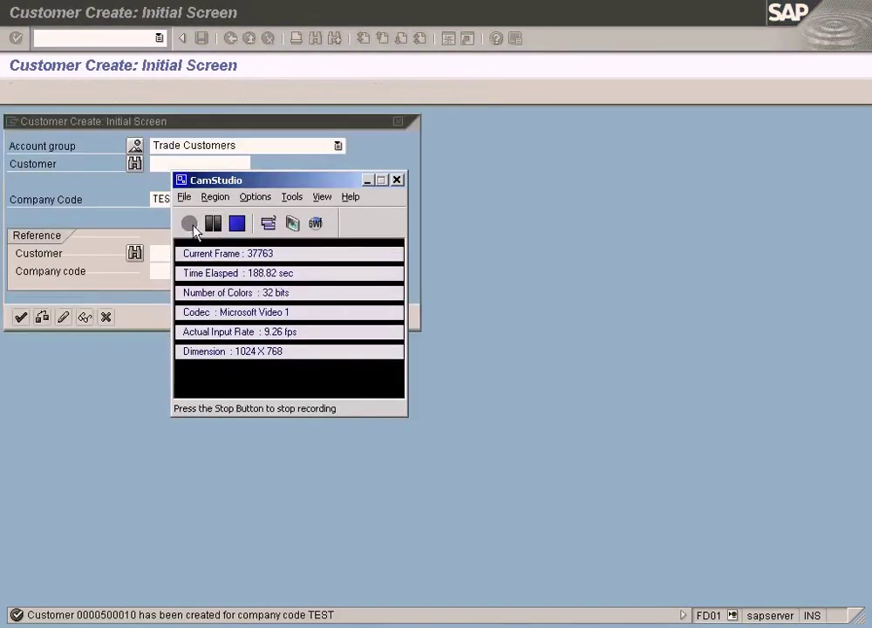
click(213, 223)
click(367, 179)
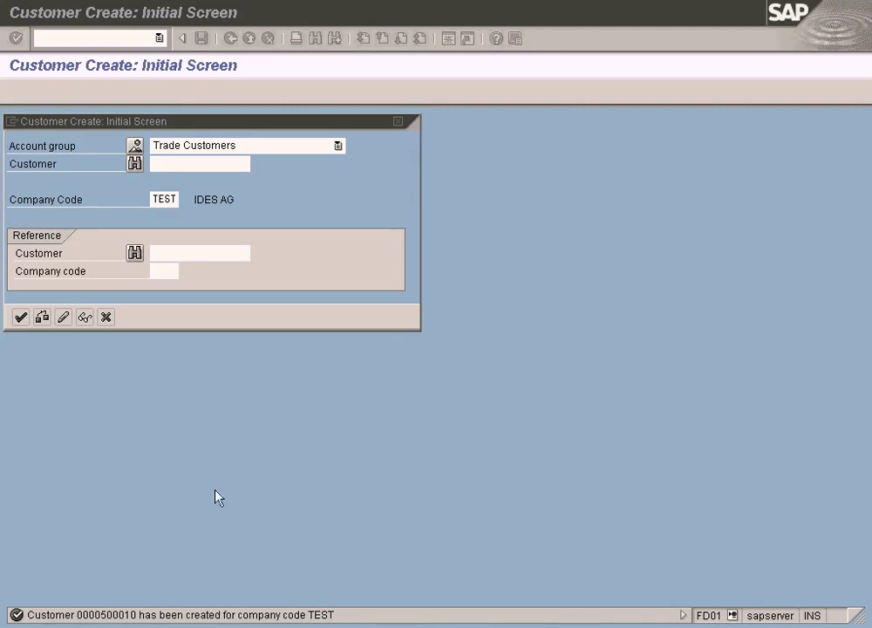
Step: Close customer creation and try to display the new test customer in company code TES2
click(107, 319)
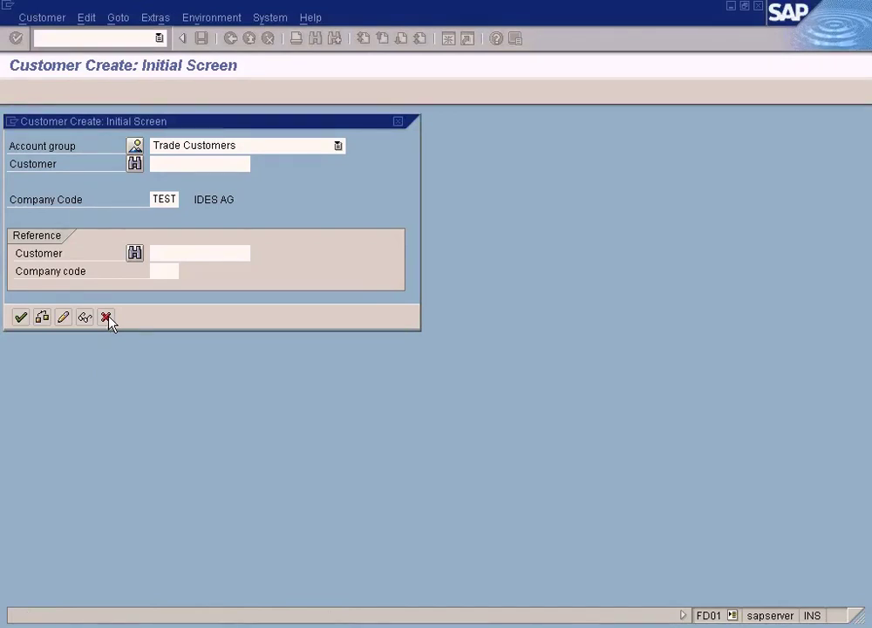
click(107, 320)
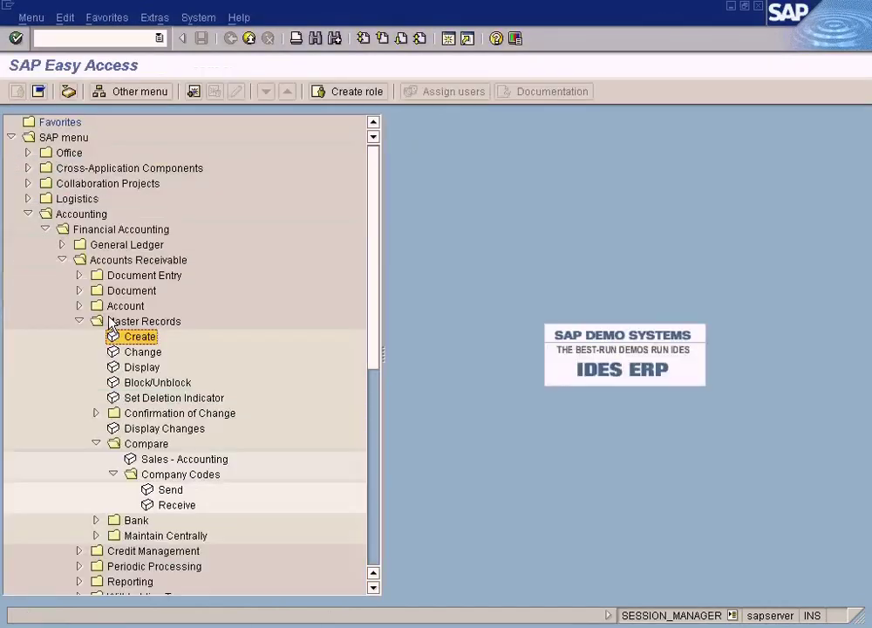
click(134, 369)
double_click(134, 369)
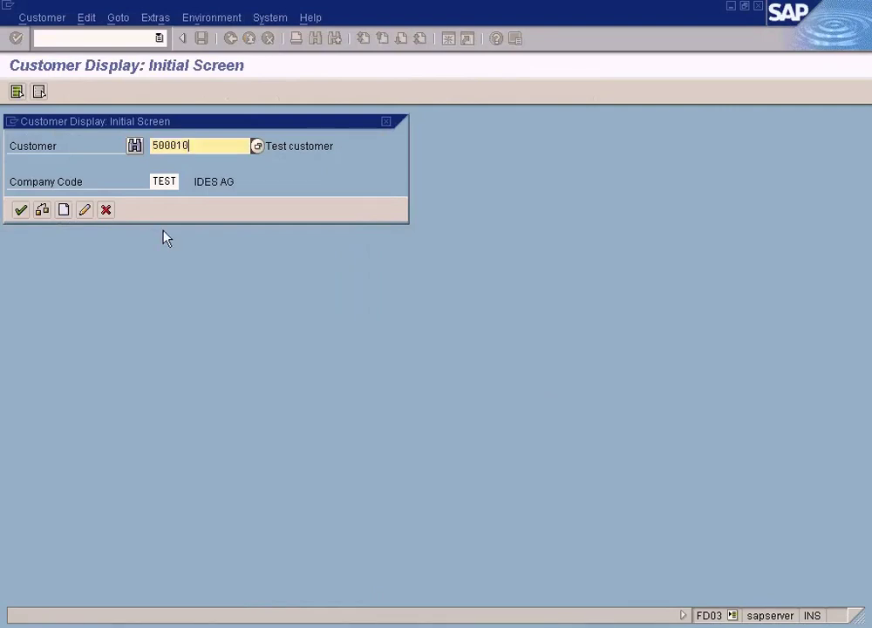
key(Tab)
text(tes2)
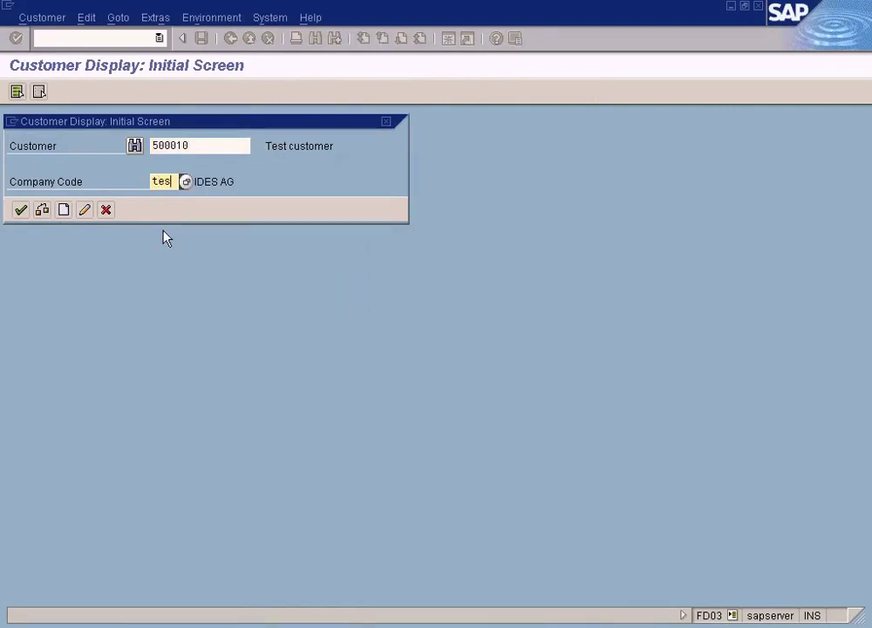
key(Return)
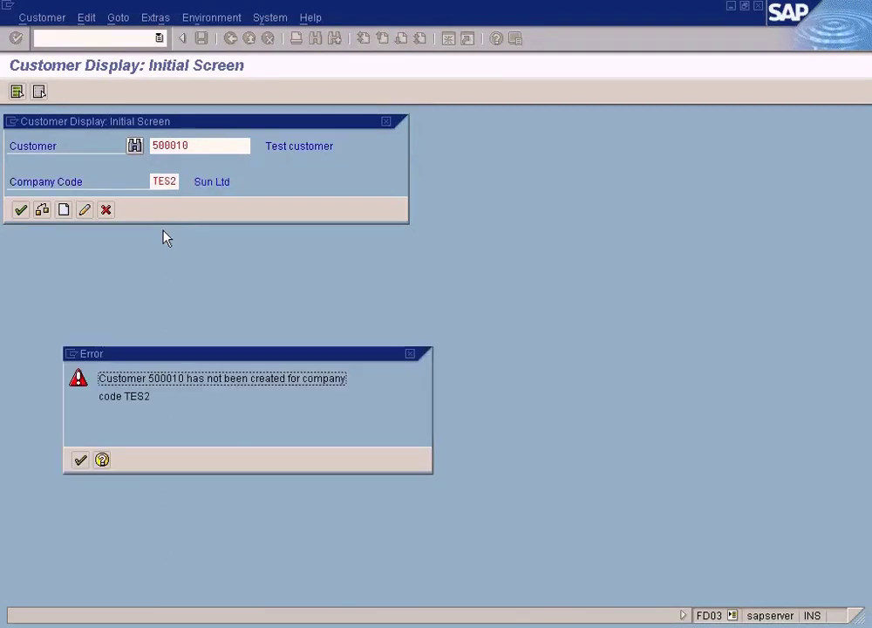
click(82, 460)
click(105, 211)
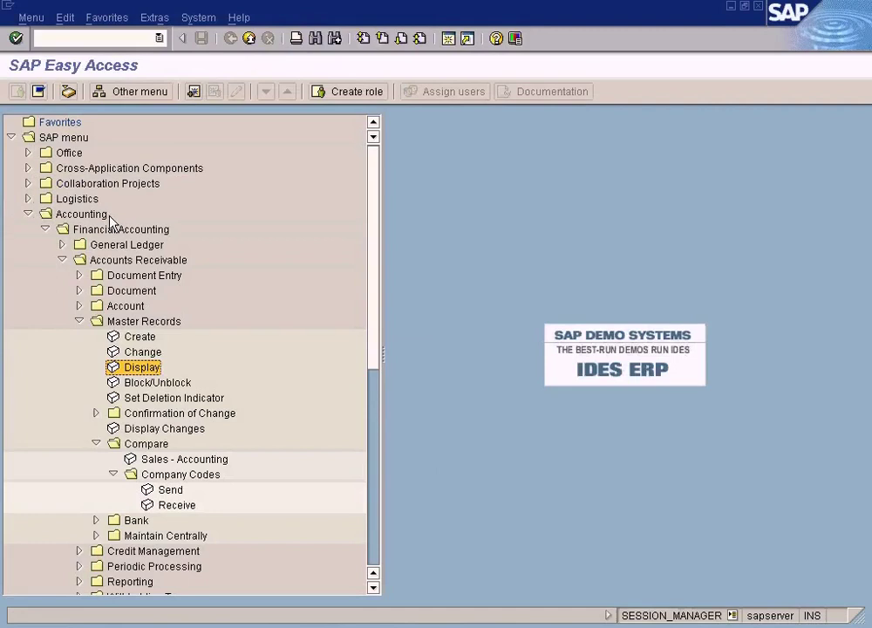
Step: Start creating the existing test customer in company code TES2 and exit the company code data without saving
double_click(144, 339)
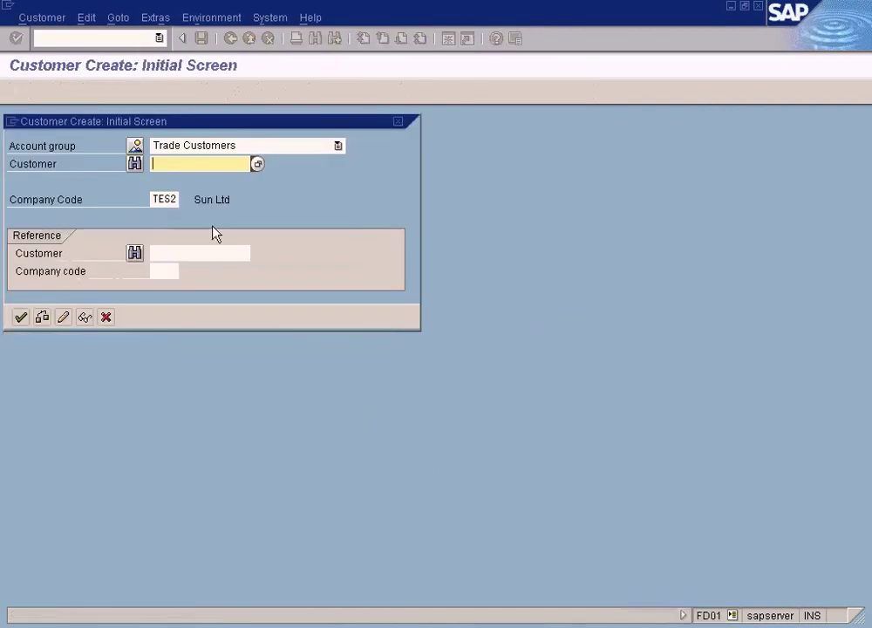
text(500010)
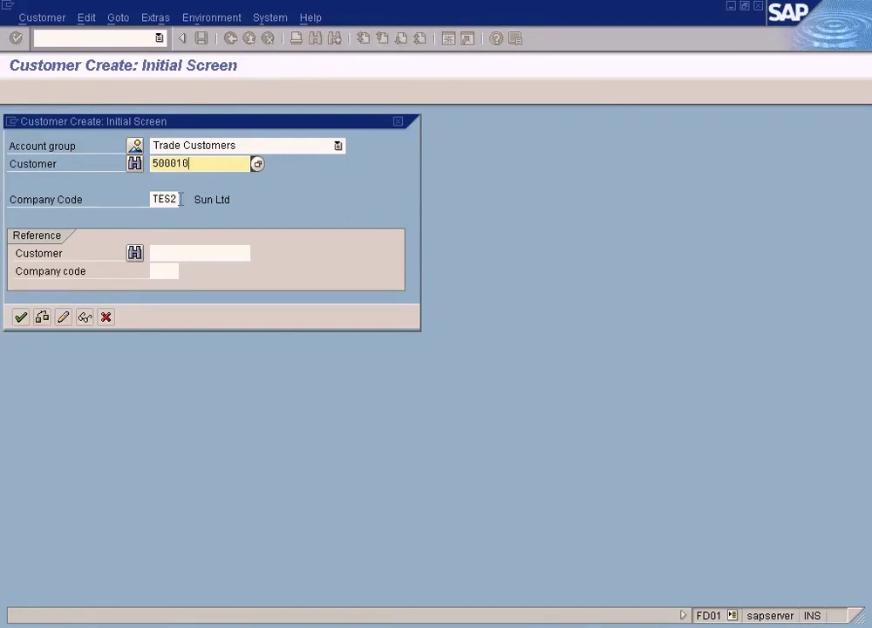
click(20, 317)
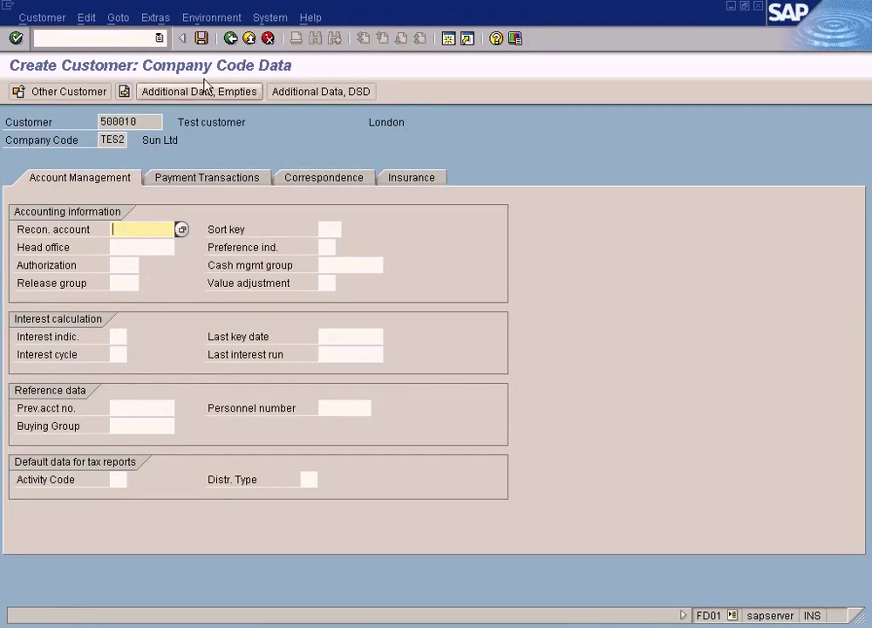
click(250, 40)
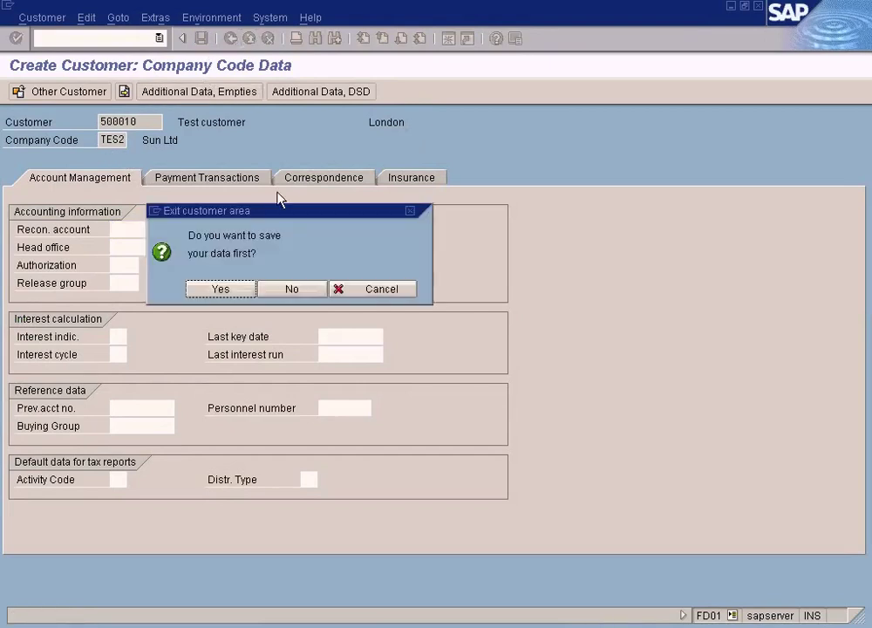
click(289, 289)
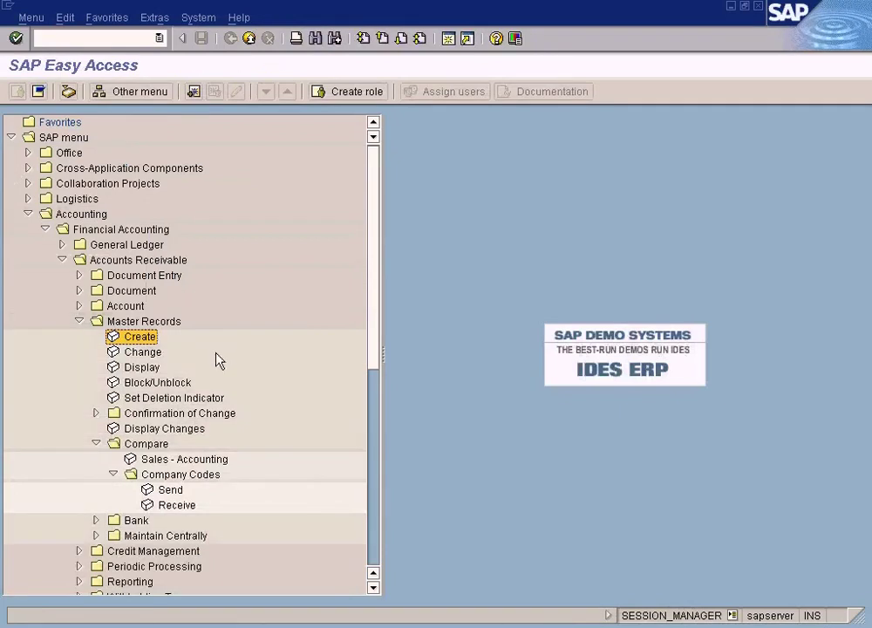
Step: Open the Send transfer for customer master data between company codes, and enter the test customer's number and source company code test
click(166, 492)
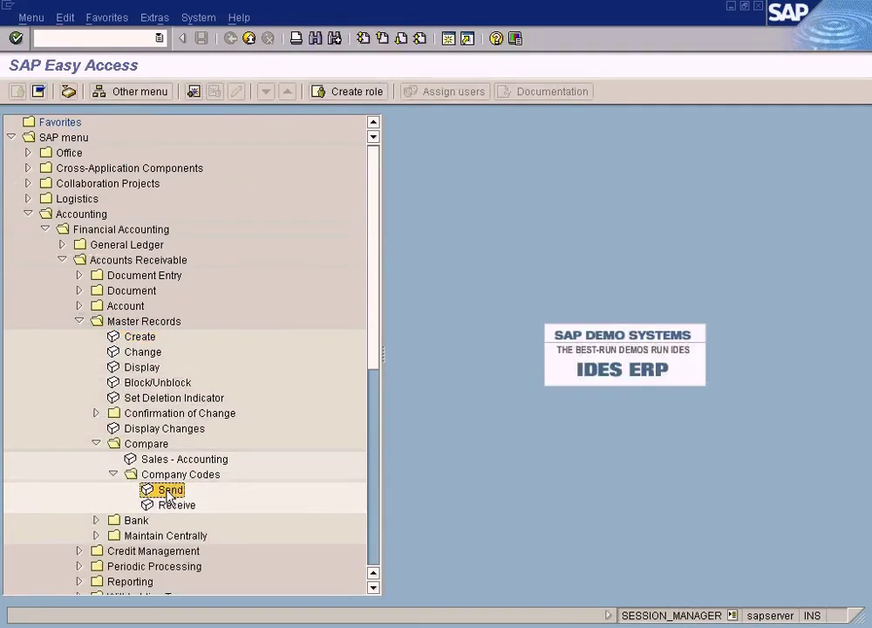
double_click(166, 485)
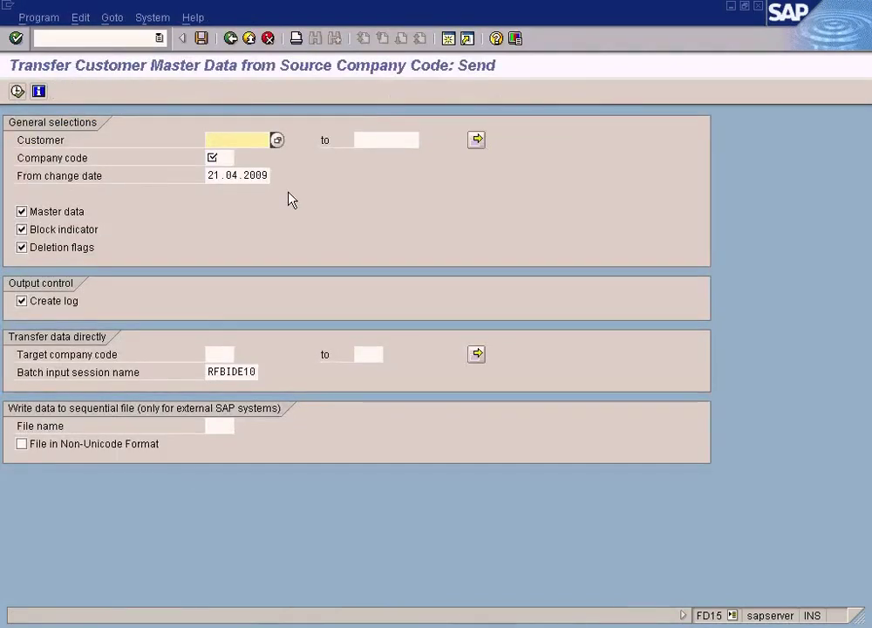
text(500010)
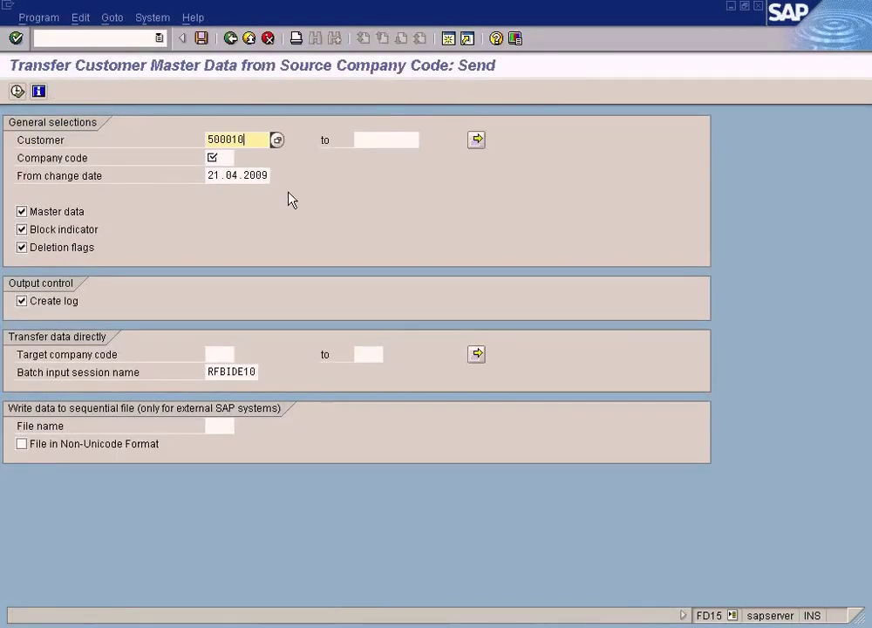
key(Tab)
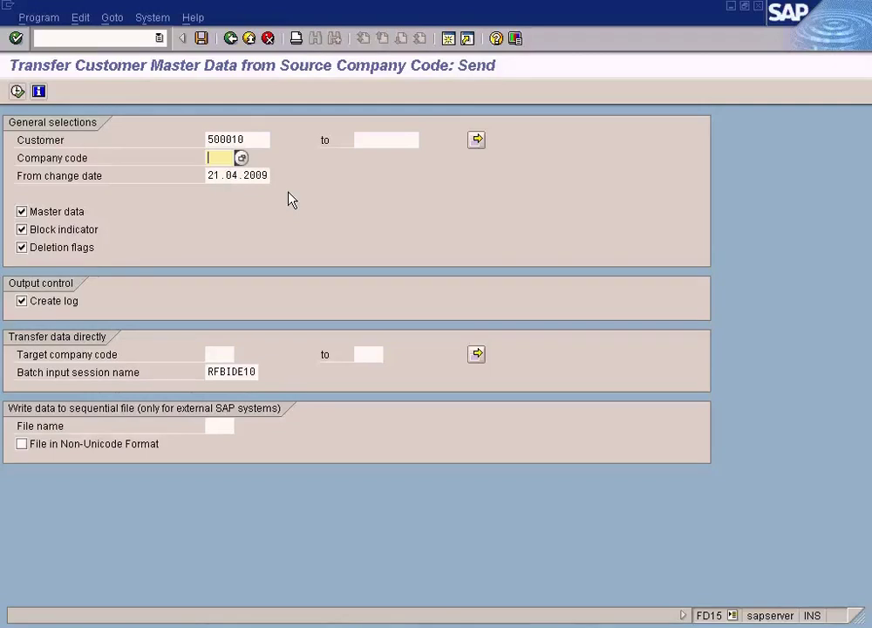
text(test)
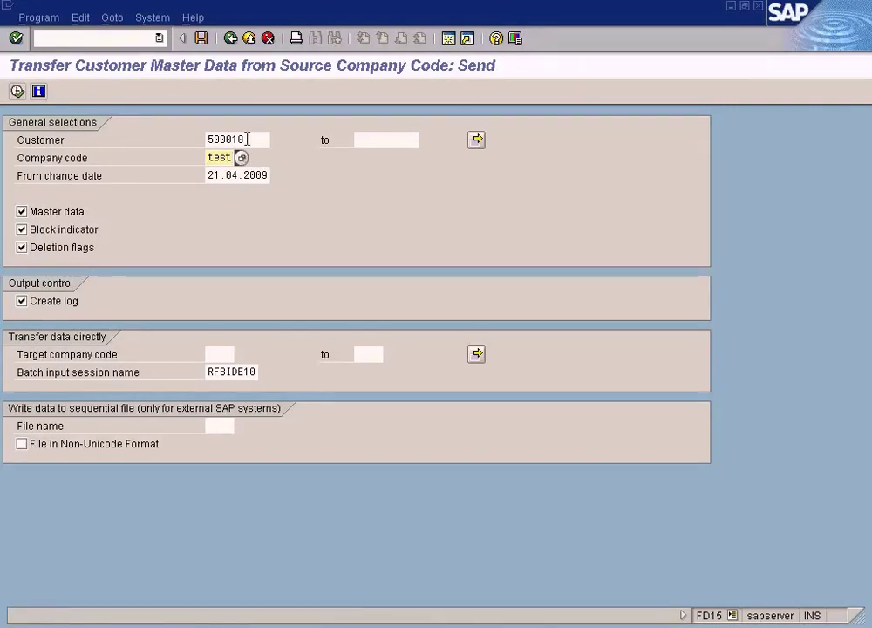
drag(251, 136, 191, 137)
click(208, 156)
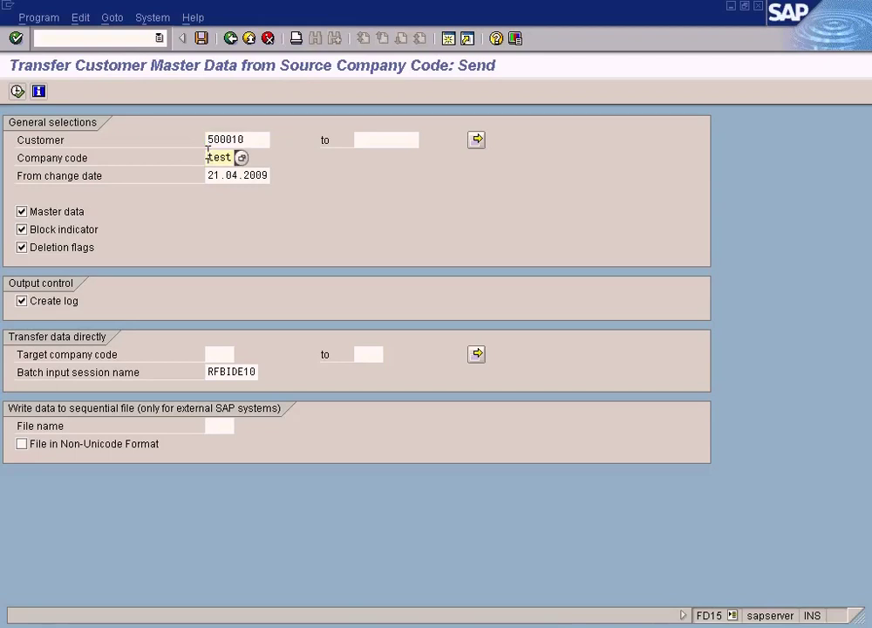
drag(259, 139, 149, 140)
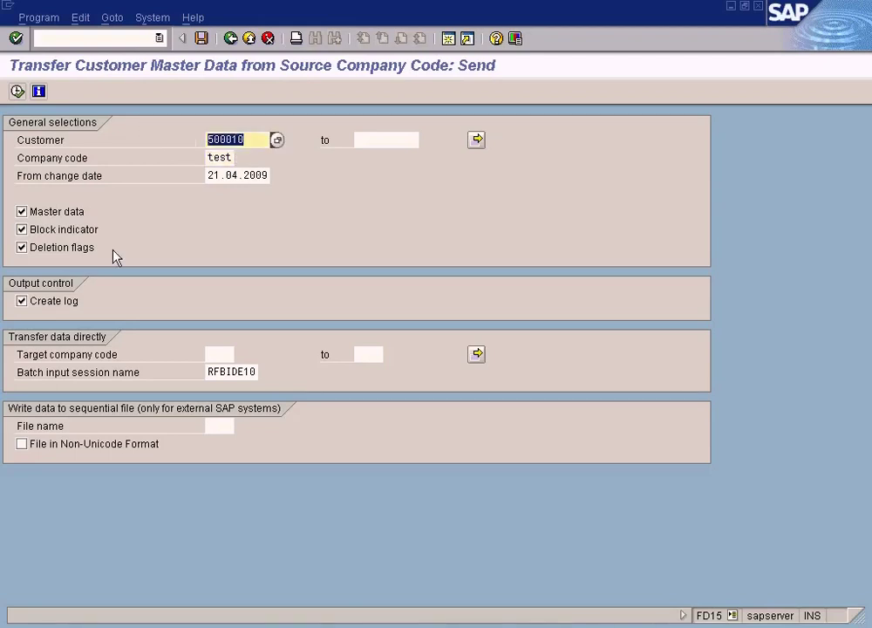
Step: Set the target company code range for the direct transfer from tes2 to tes4
click(208, 354)
text(test)
key(BackSpace)
text(2)
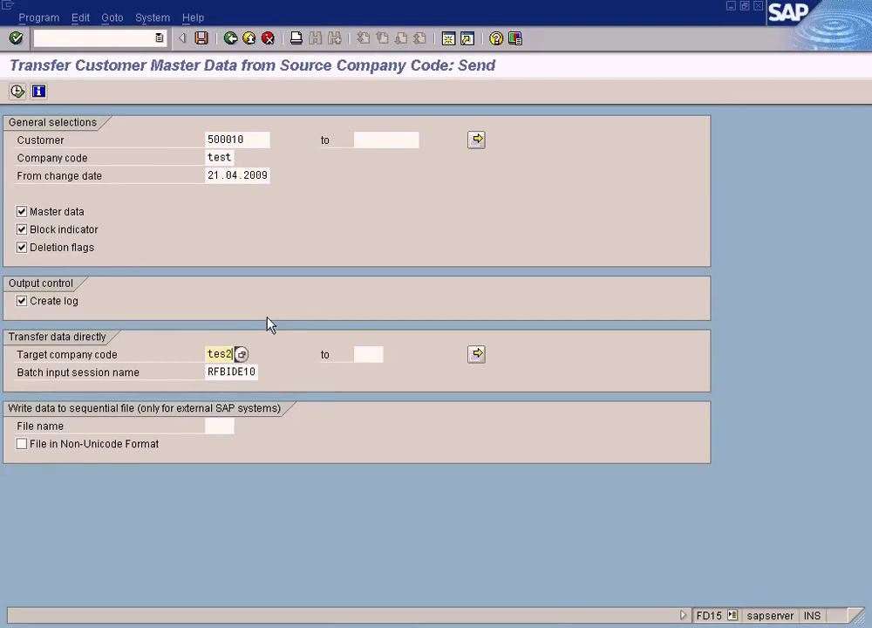
click(373, 353)
text(tes)
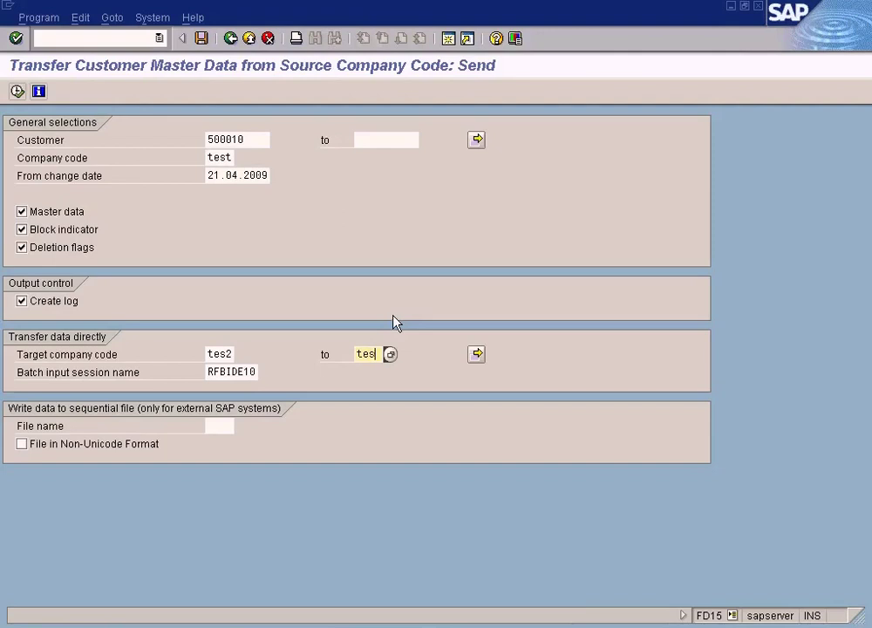
text(4)
click(218, 159)
click(220, 355)
click(373, 354)
click(218, 354)
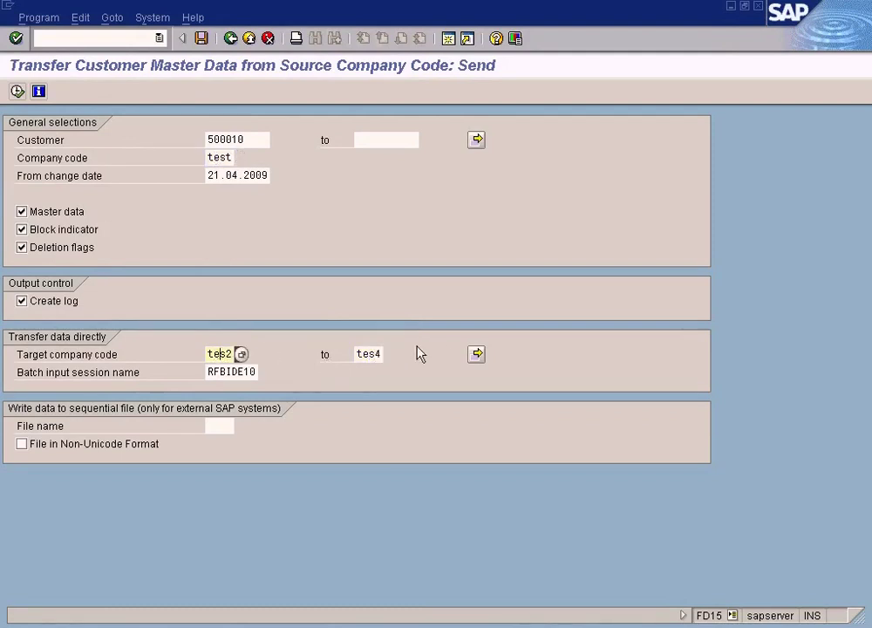
click(477, 355)
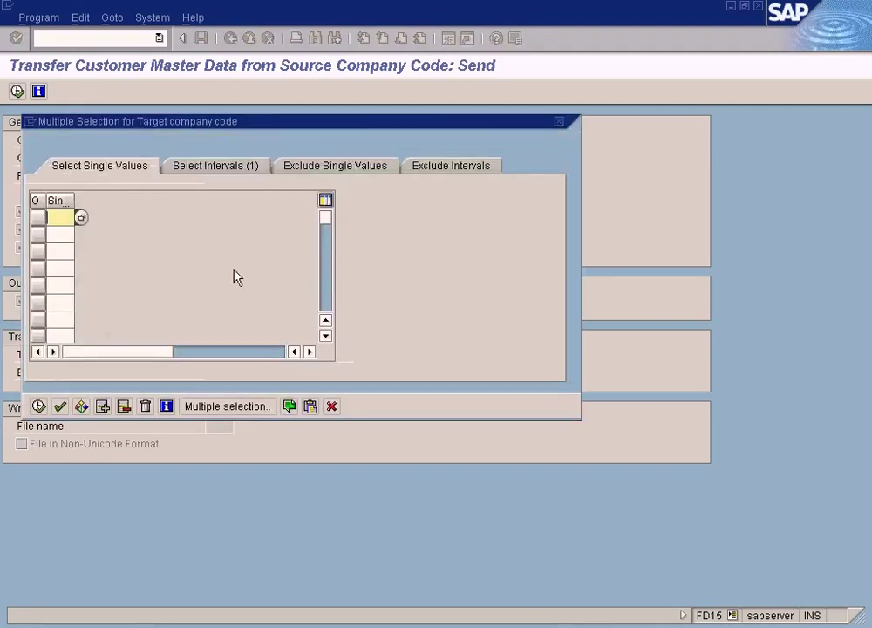
text(tess)
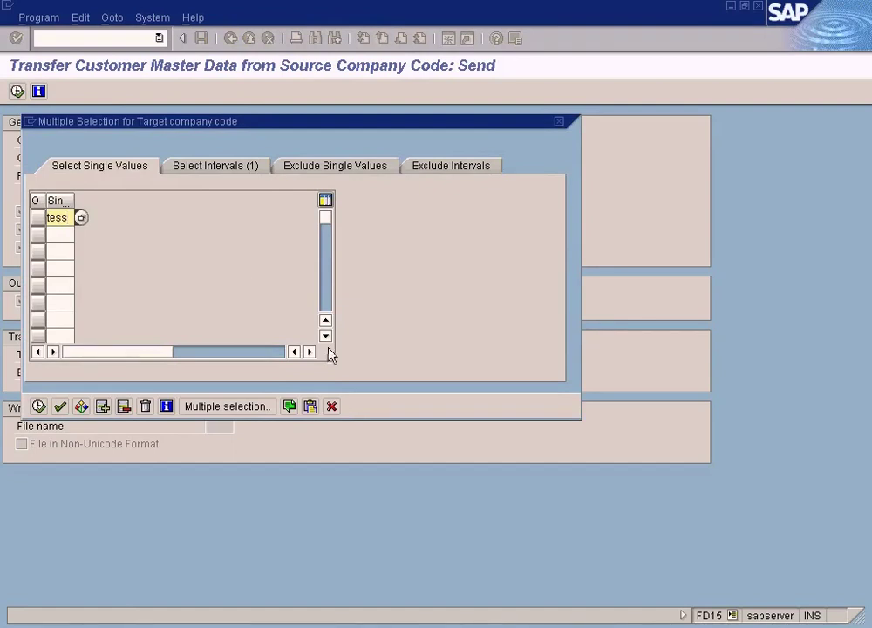
click(333, 407)
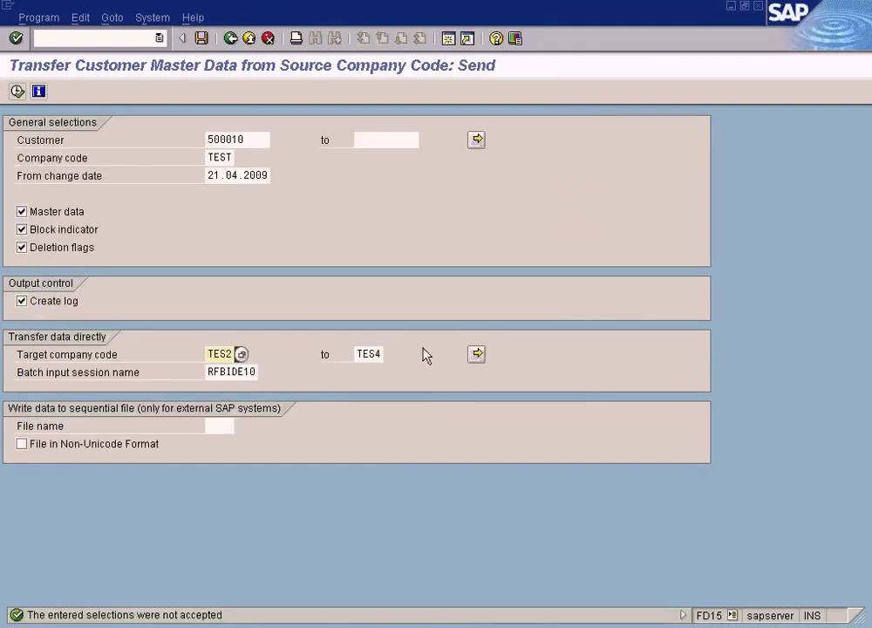
Step: Change the batch input session name for the transfer to cust
click(370, 354)
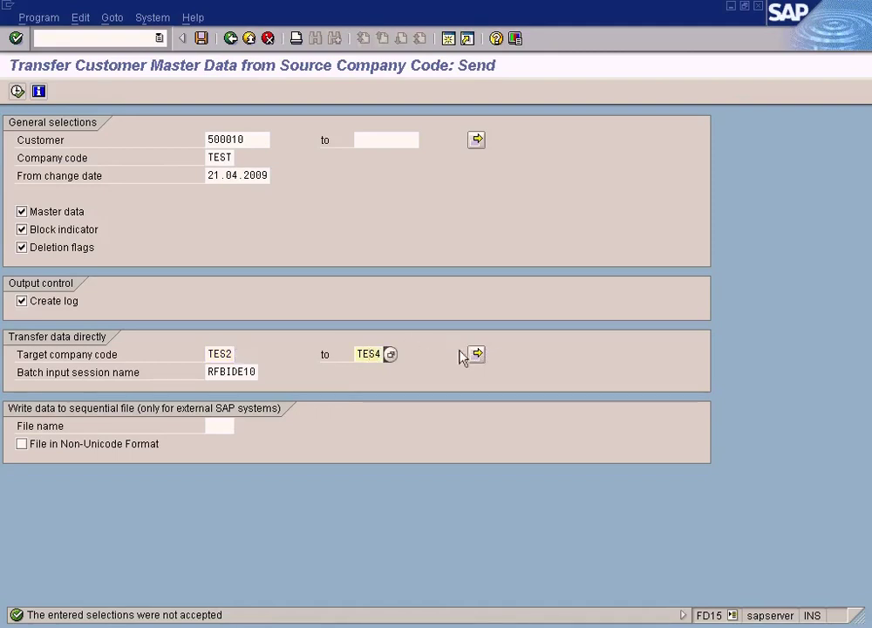
key(Tab)
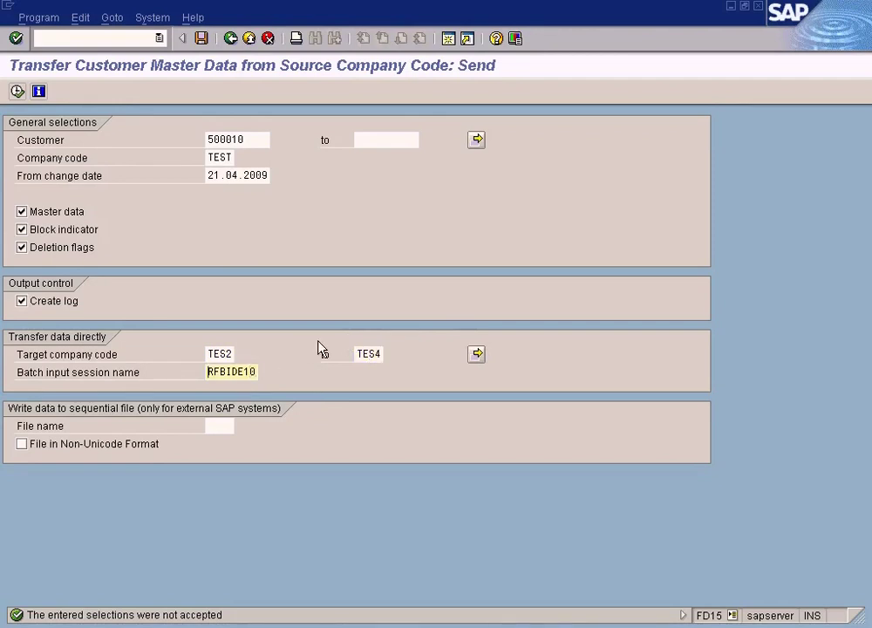
key(BackSpace)
key(BackSpace)
key(BackSpace)
key(BackSpace)
key(BackSpace)
key(BackSpace)
key(BackSpace)
key(BackSpace)
text(company)
key(BackSpace)
key(BackSpace)
key(BackSpace)
key(BackSpace)
key(BackSpace)
key(BackSpace)
text(ust)
drag(237, 371, 195, 371)
Step: Open the batch input session overview (SM35) in a new SAP window, and execute the customer master data transfer on the Send screen
click(449, 39)
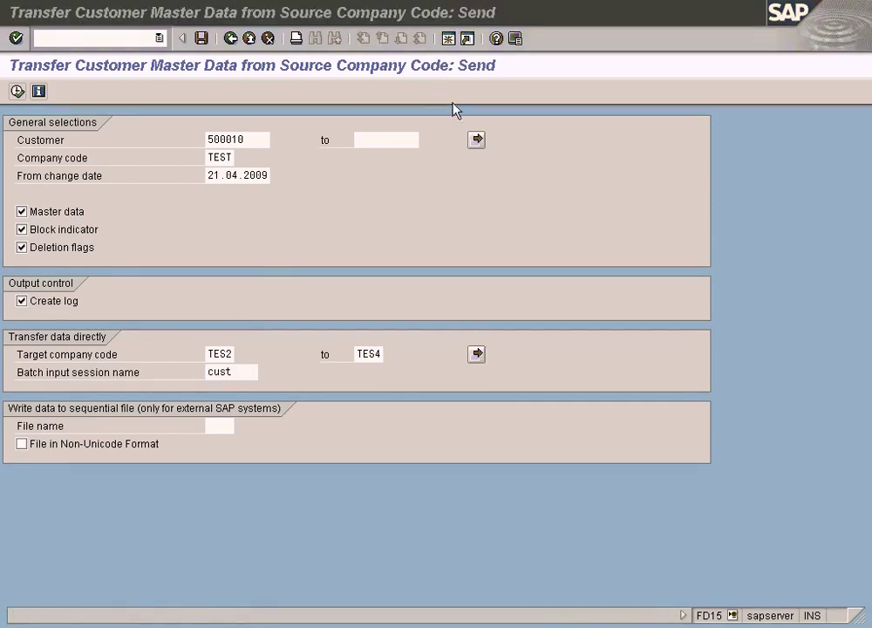
text(sm)
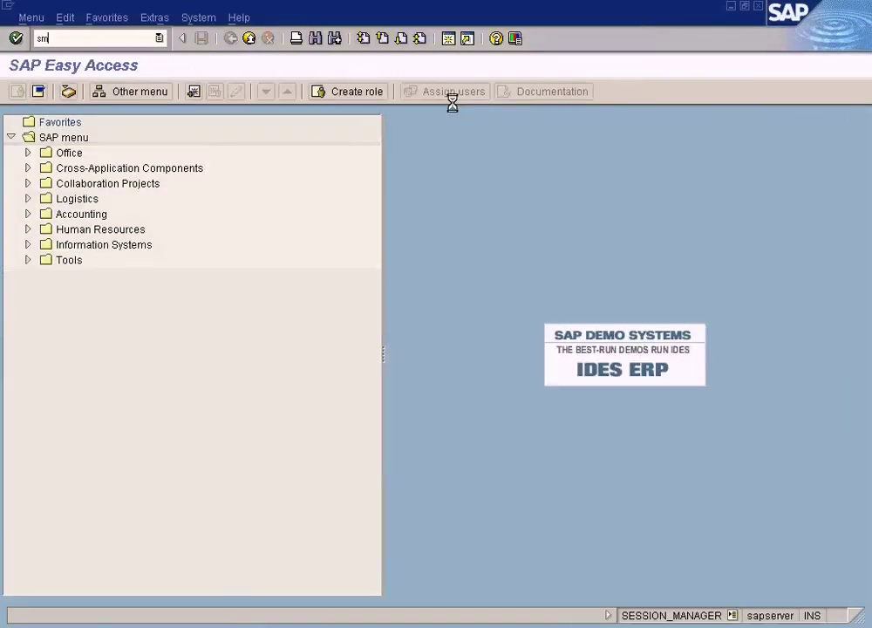
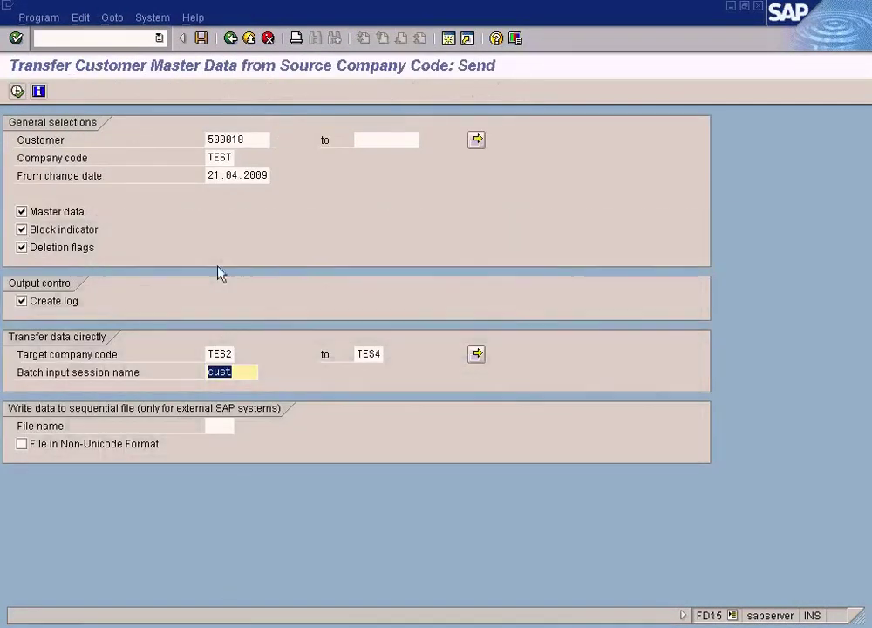
click(17, 92)
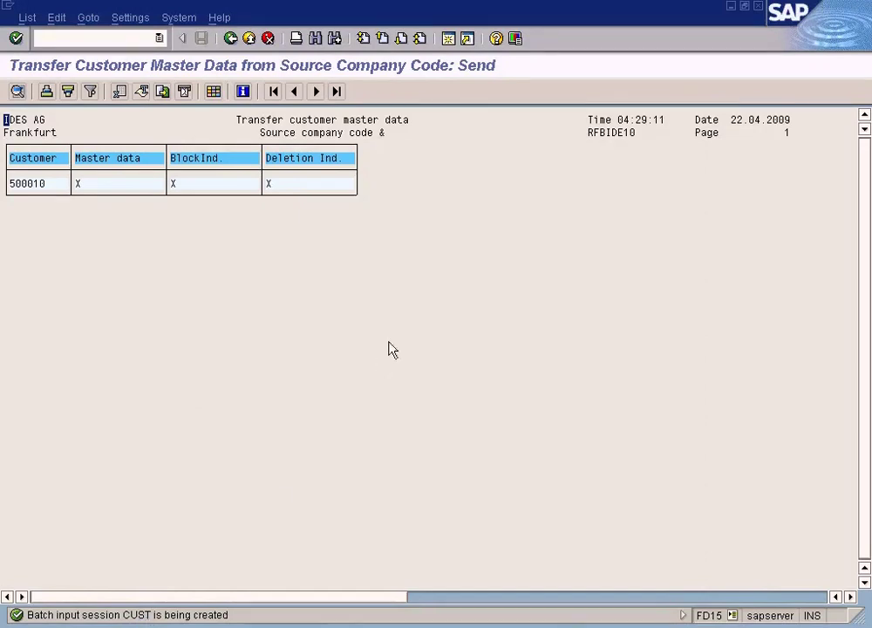
Step: Open another SAP window with transaction fd03 and try to display the test customer in company code TES2
click(452, 40)
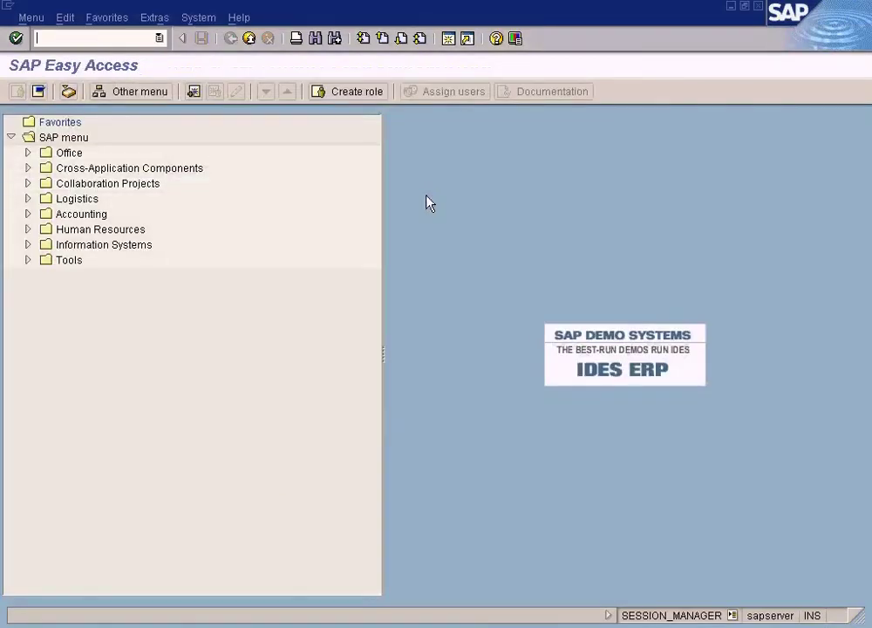
text(fd03)
key(Return)
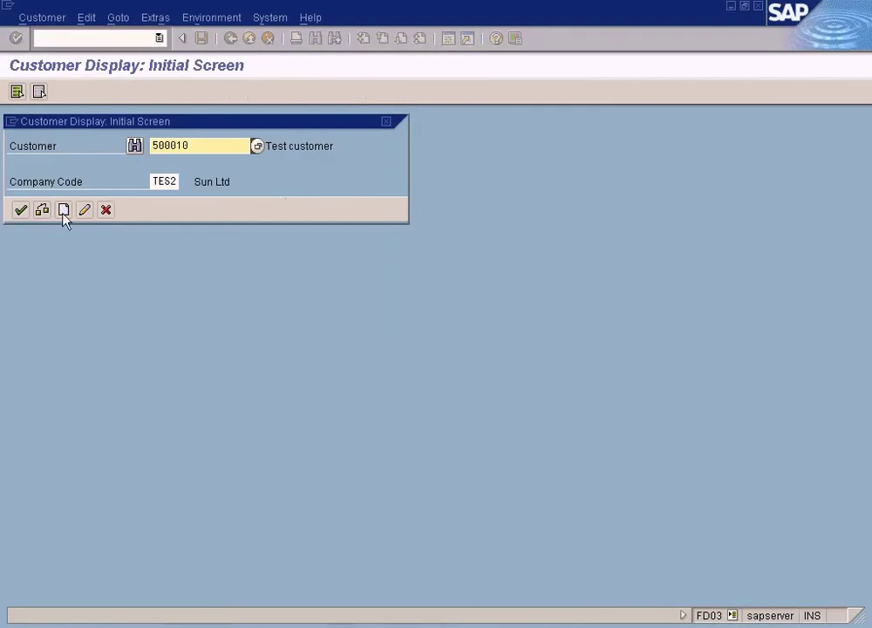
click(21, 209)
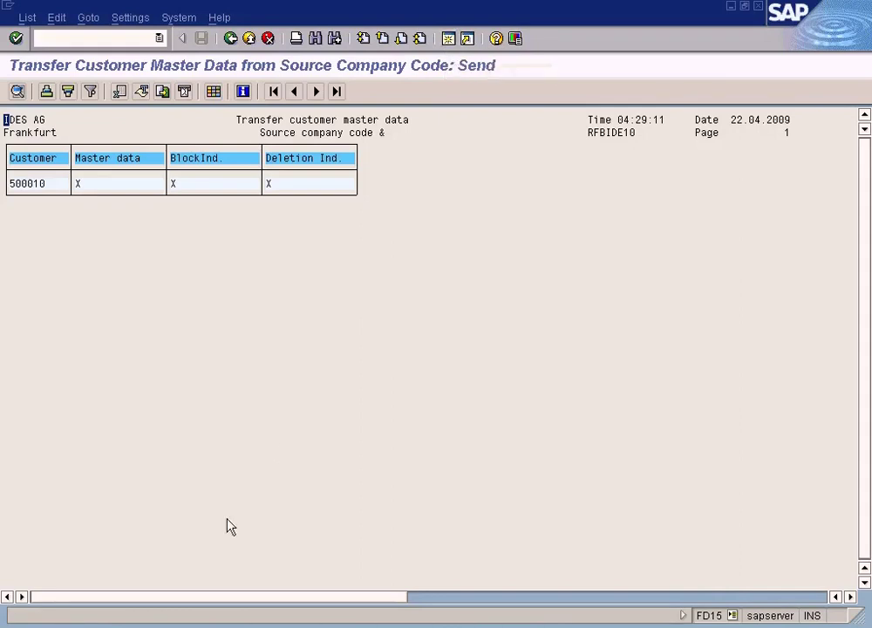
Step: Switch to the SAP window with the batch input session overview and restart transaction sm35 to refresh the session list
click(207, 623)
click(209, 587)
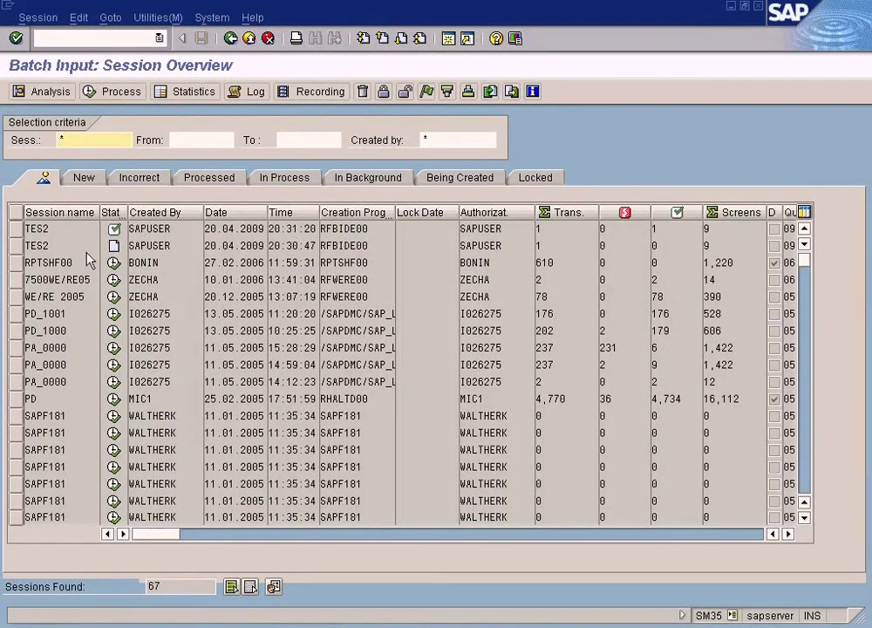
click(54, 20)
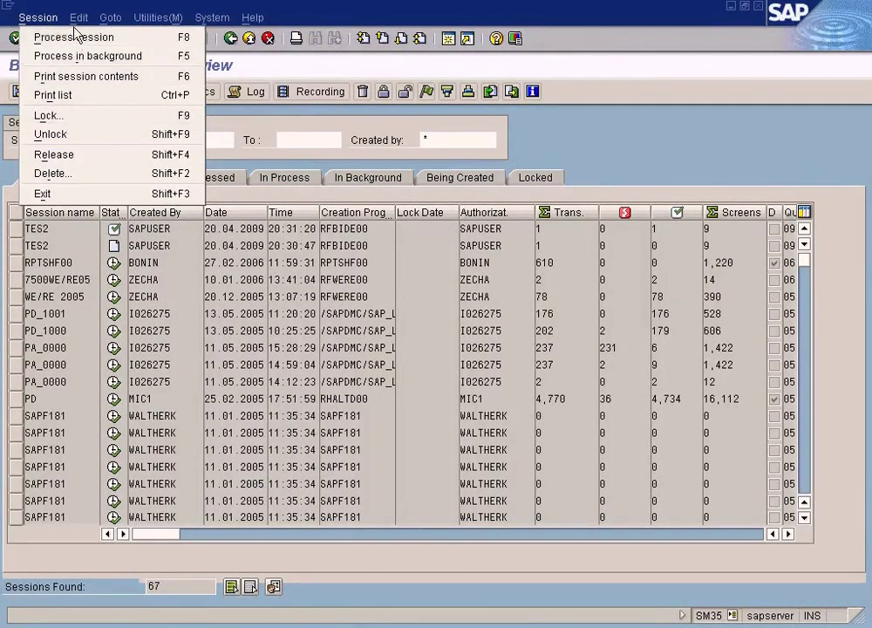
mouse_move(110, 20)
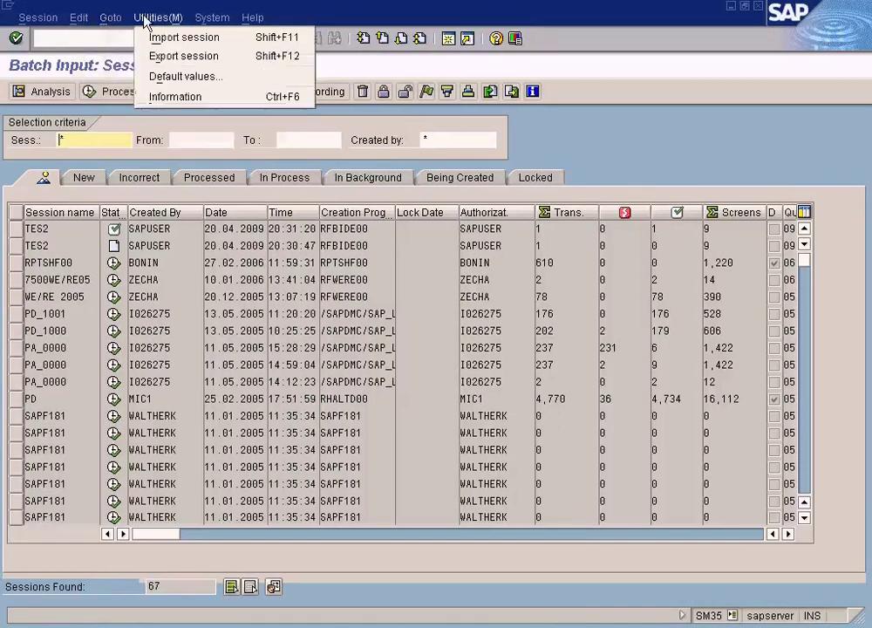
click(563, 146)
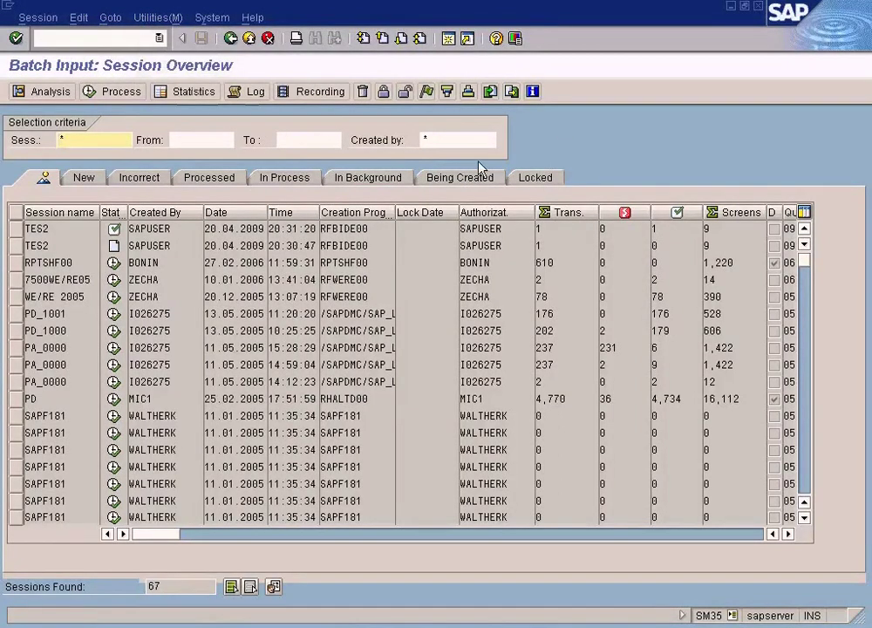
click(232, 38)
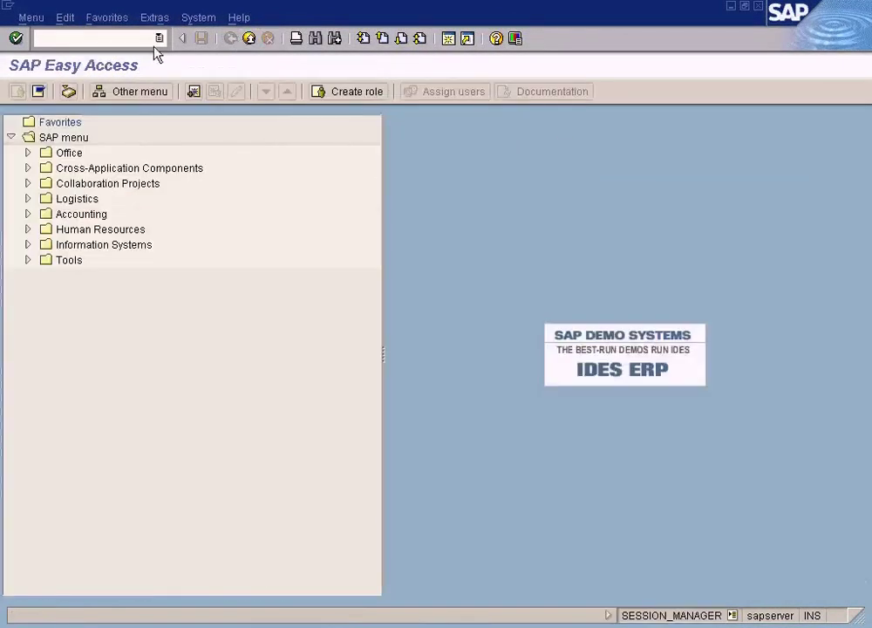
text(sm35)
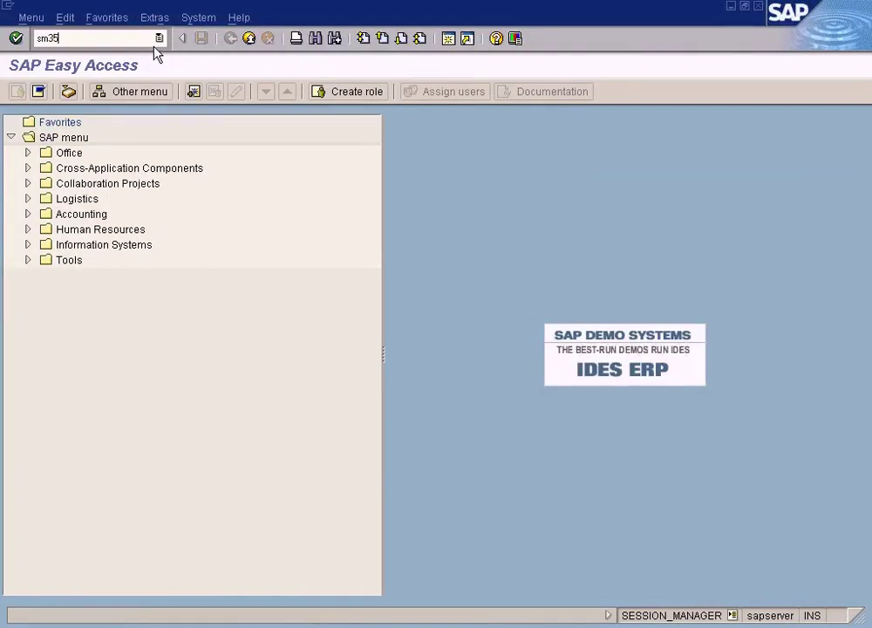
key(Return)
click(64, 228)
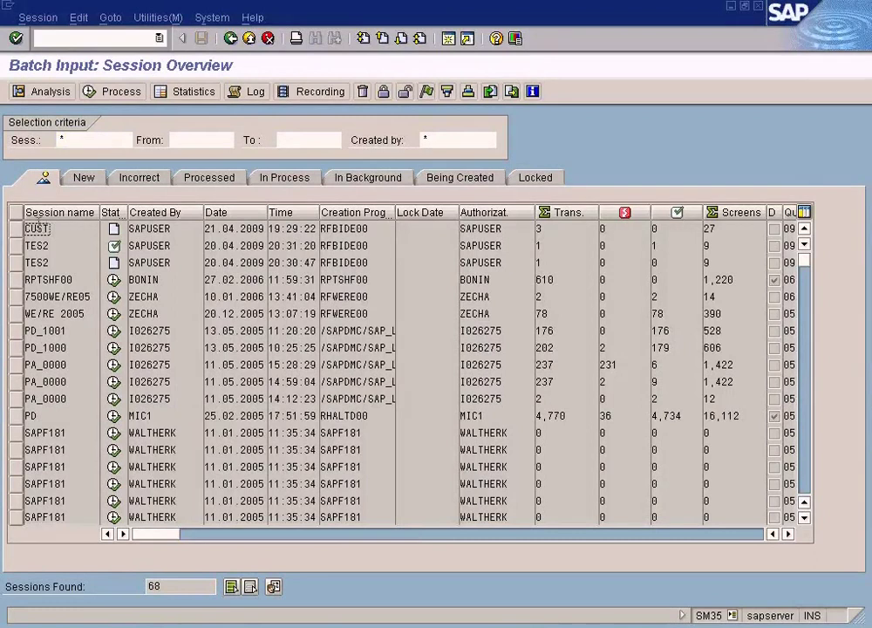
click(15, 229)
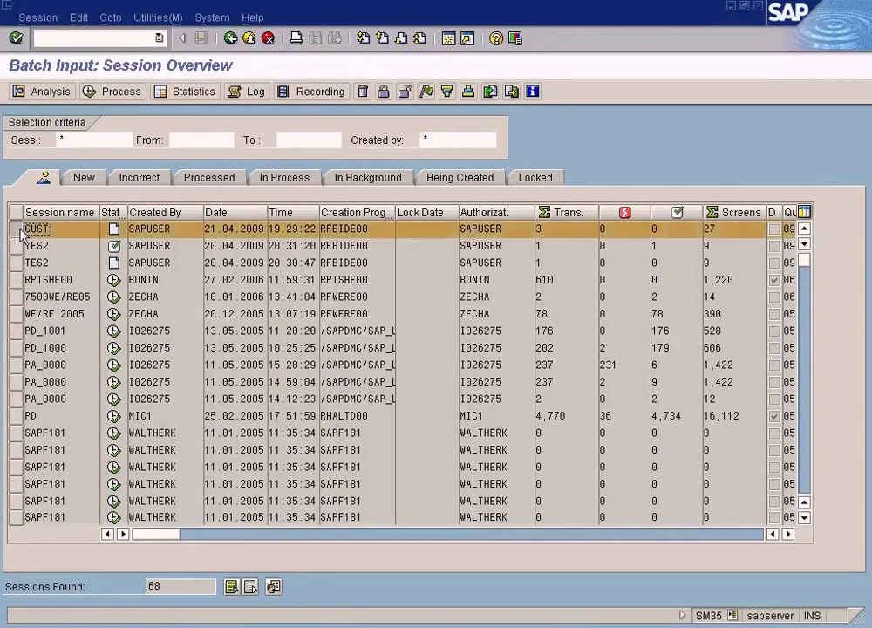
click(120, 91)
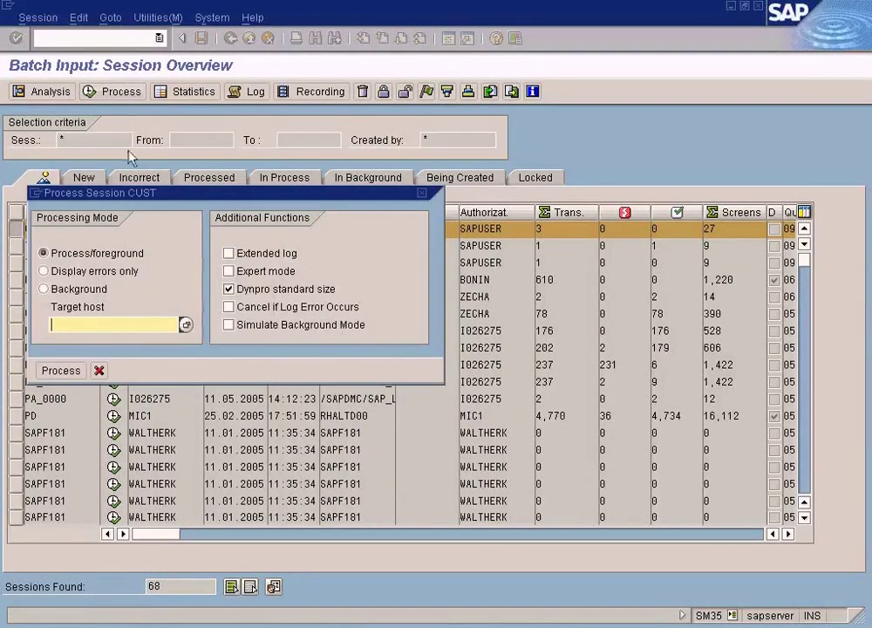
drag(157, 193, 294, 201)
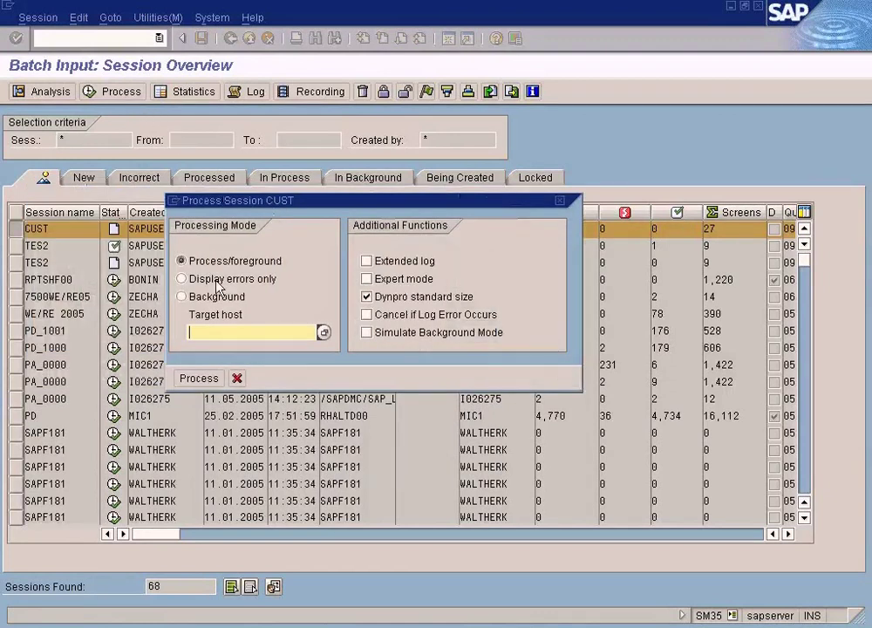
click(237, 378)
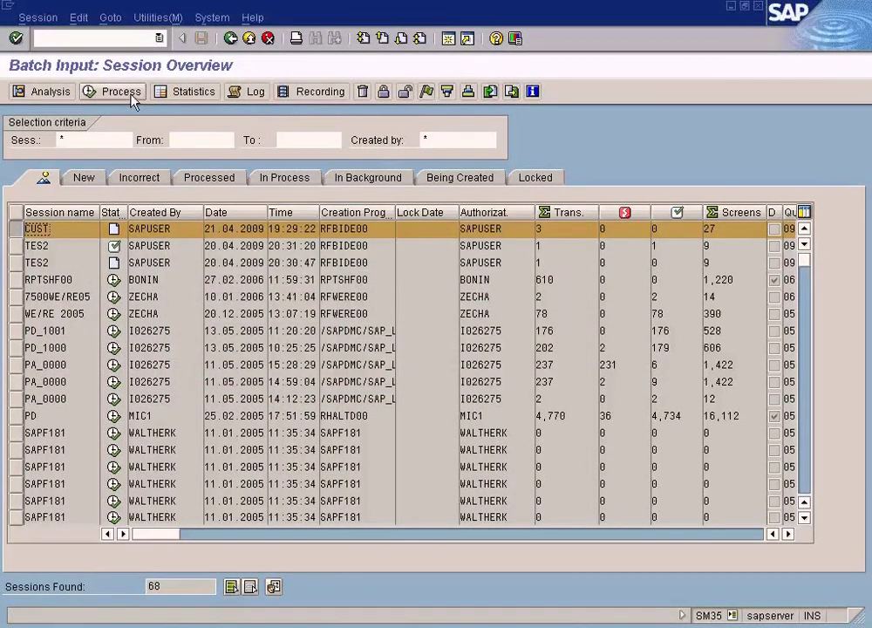
Step: Select the CUST session row in the batch input session overview
click(28, 230)
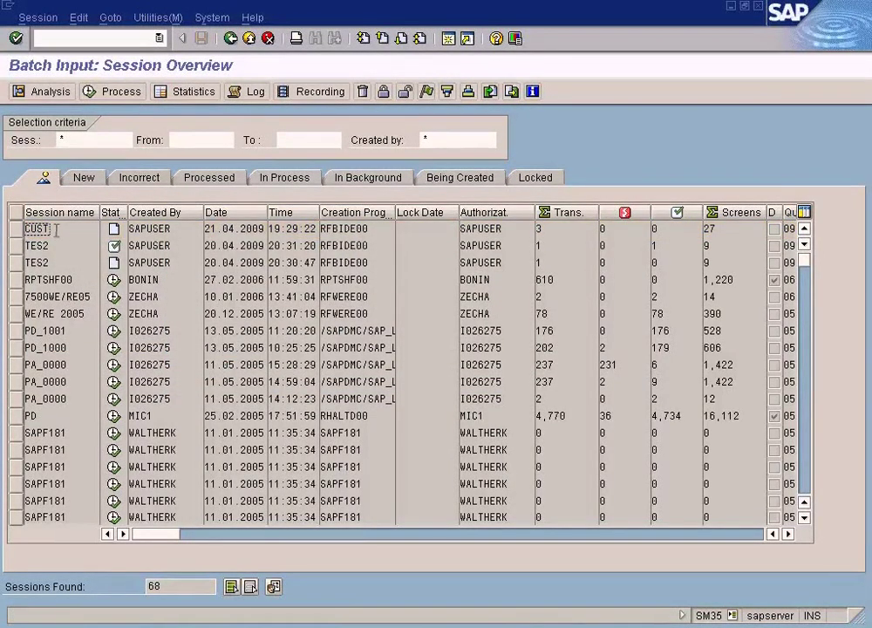
click(35, 245)
click(17, 229)
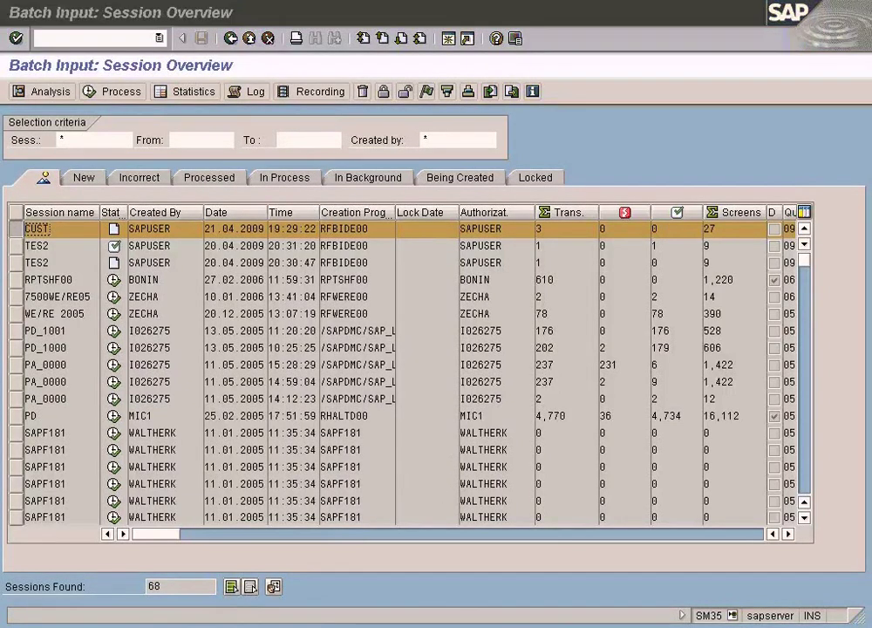
click(185, 627)
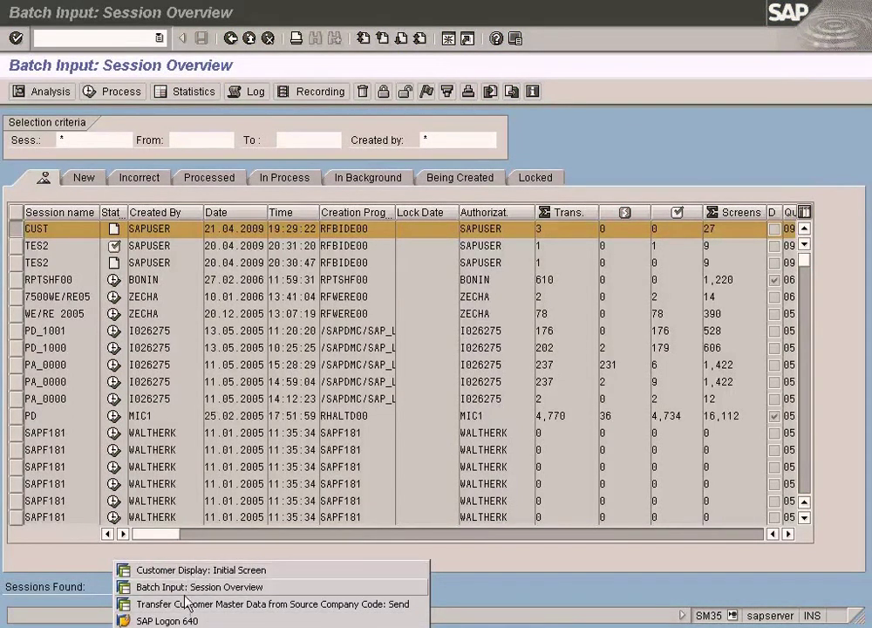
click(186, 606)
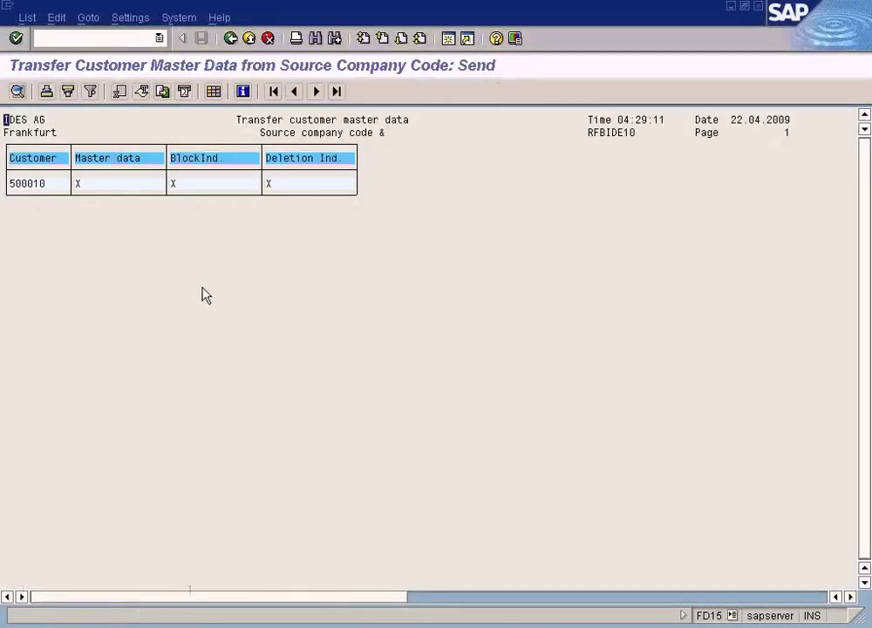
key(alt+Tab)
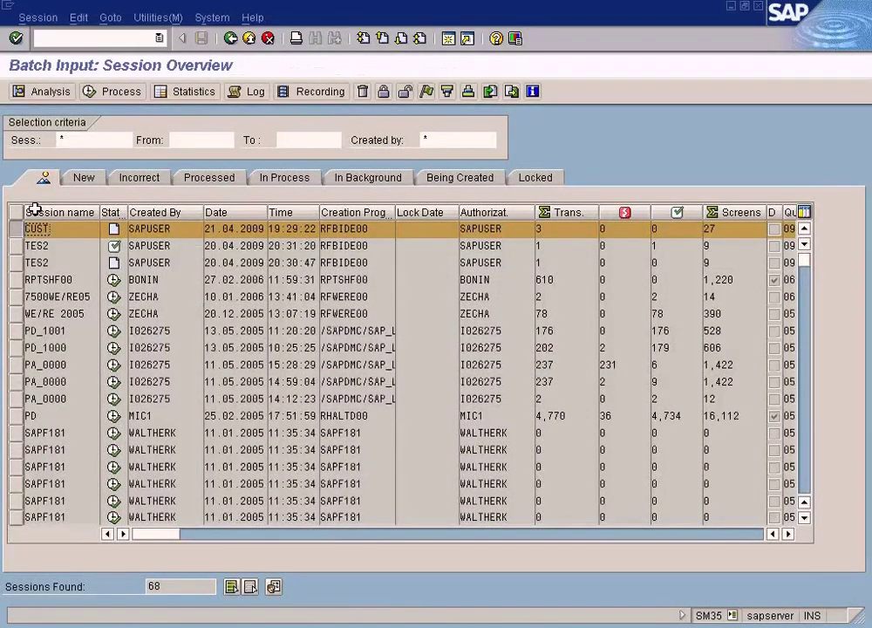
Step: Open the processing options for the CUST session and set the processing mode to Display errors only
click(120, 91)
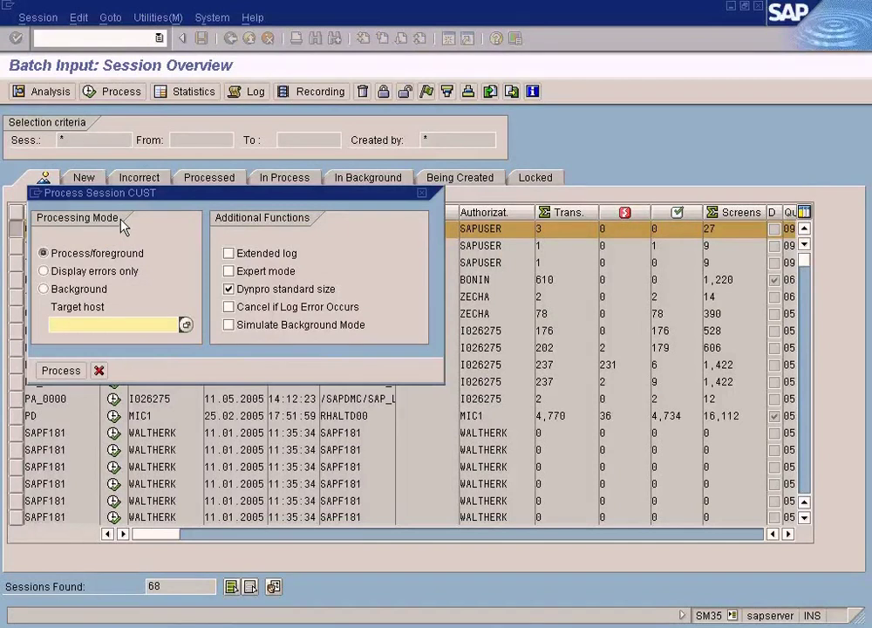
click(44, 271)
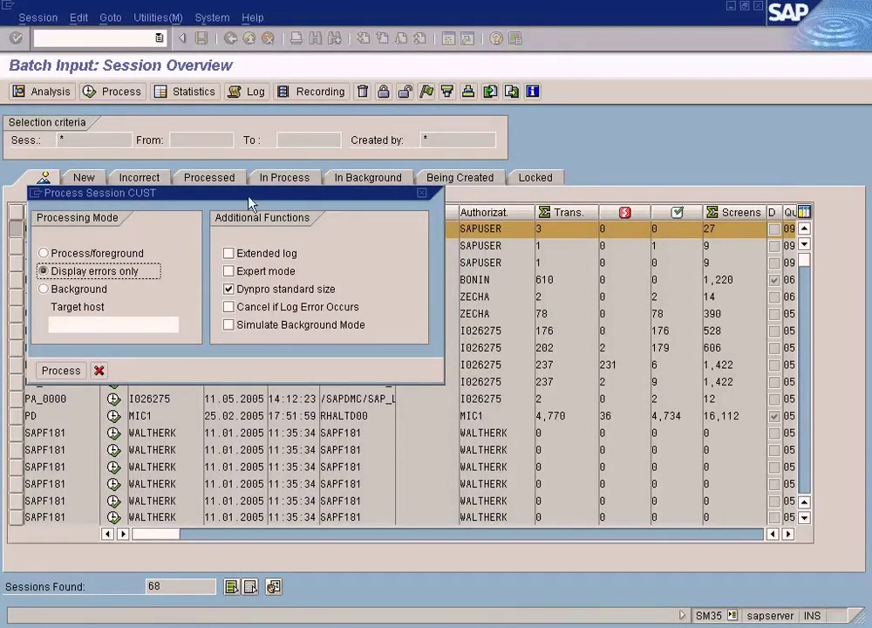
drag(249, 203, 389, 210)
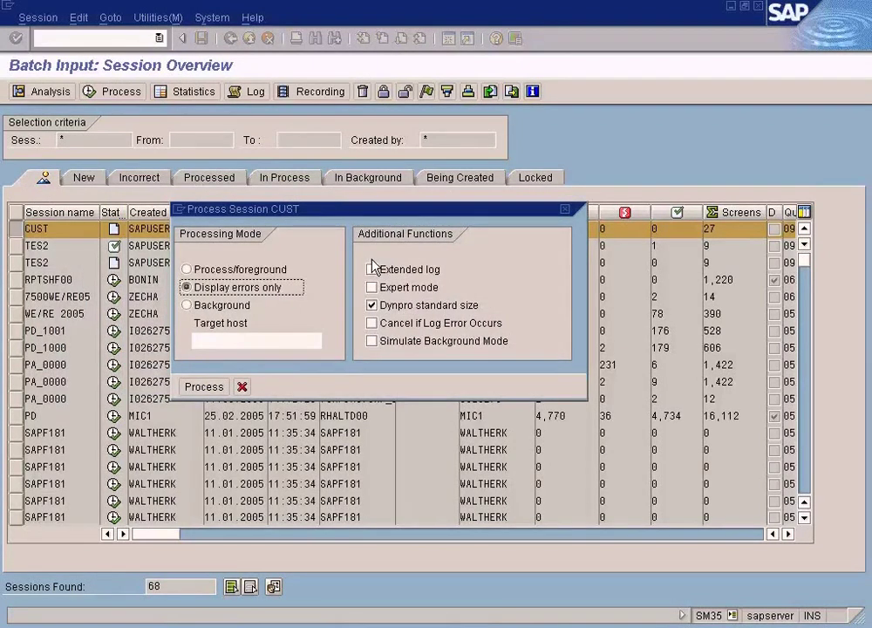
Step: Write LSMW in a new Notepad document and close it without saving
key(super)
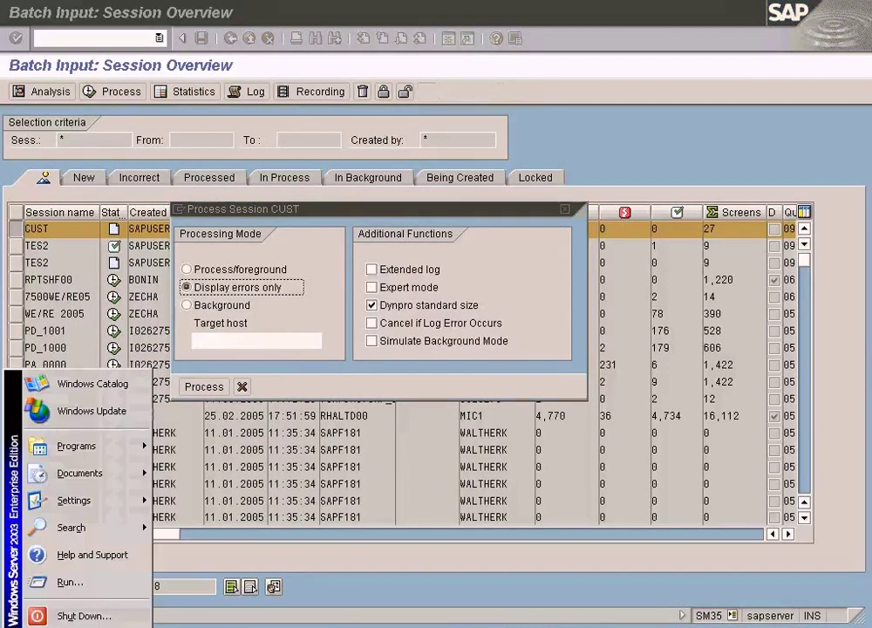
mouse_move(87, 446)
mouse_move(205, 440)
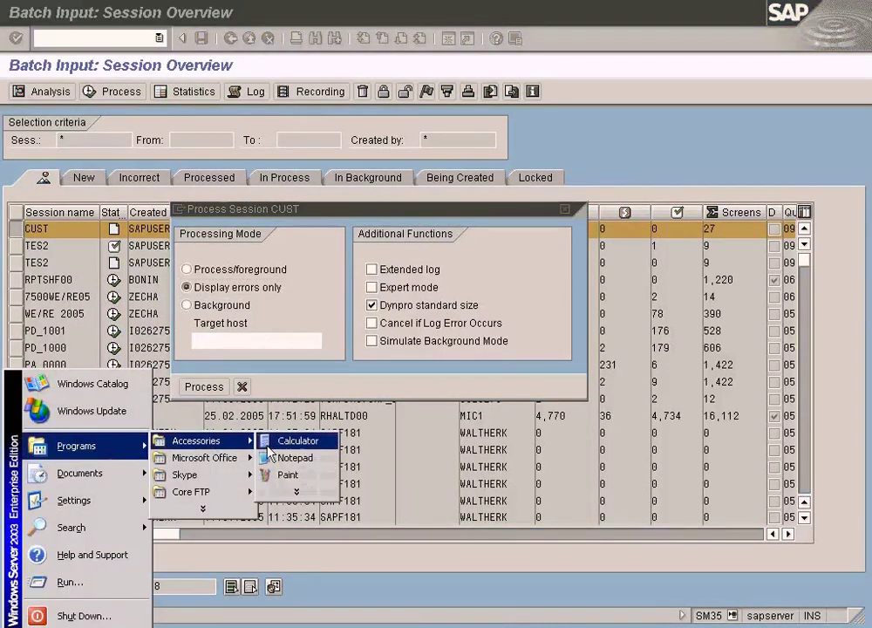
click(302, 460)
text(LSMW)
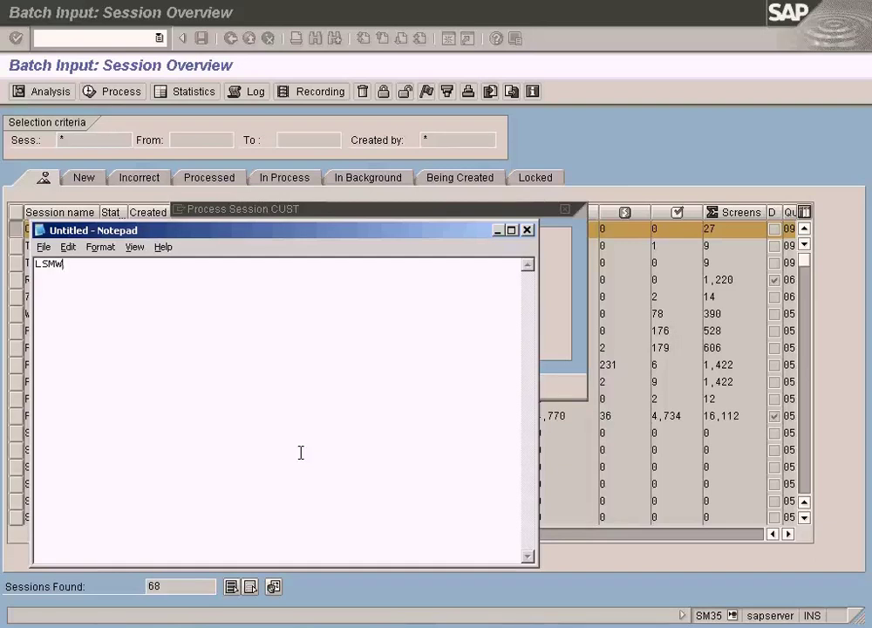
drag(362, 235, 550, 279)
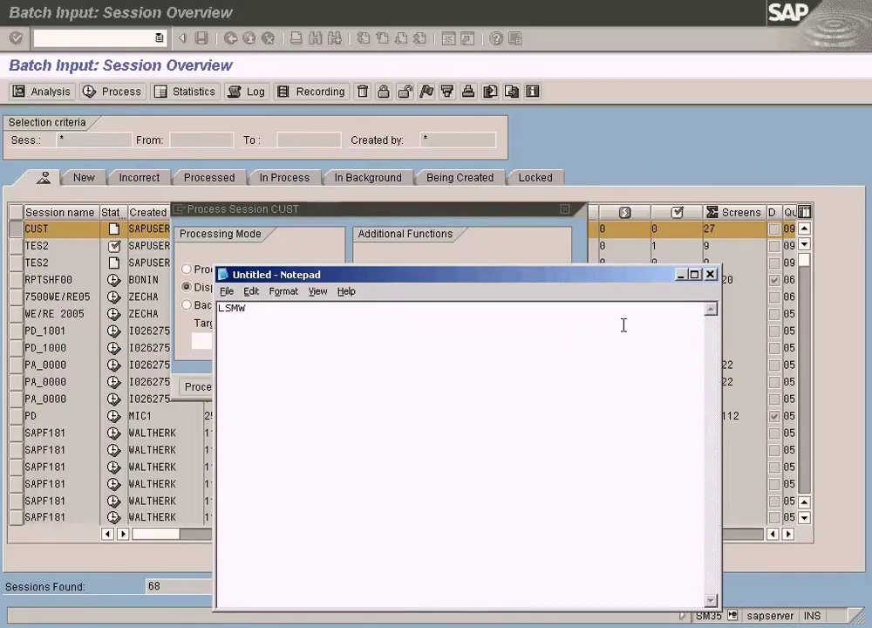
key(alt+F4)
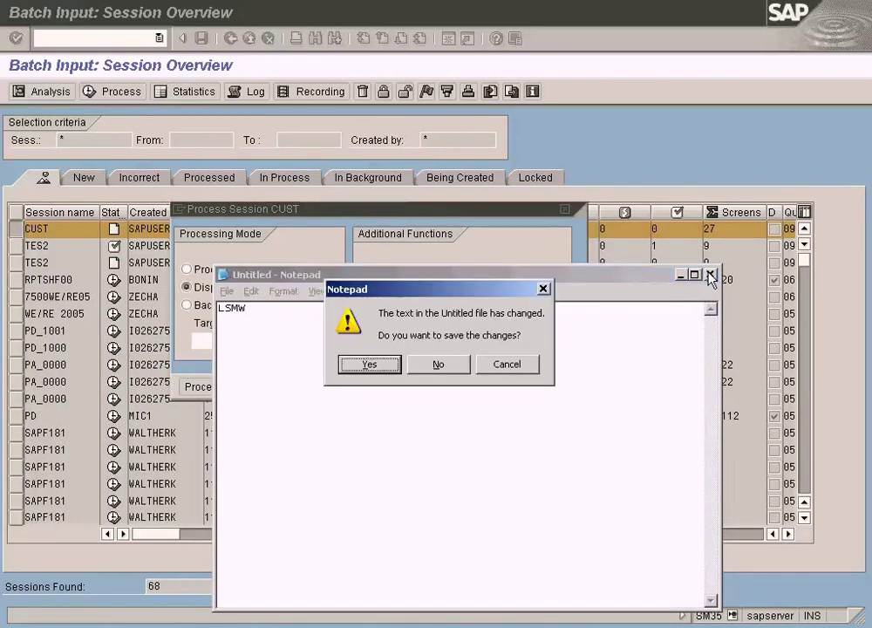
click(462, 365)
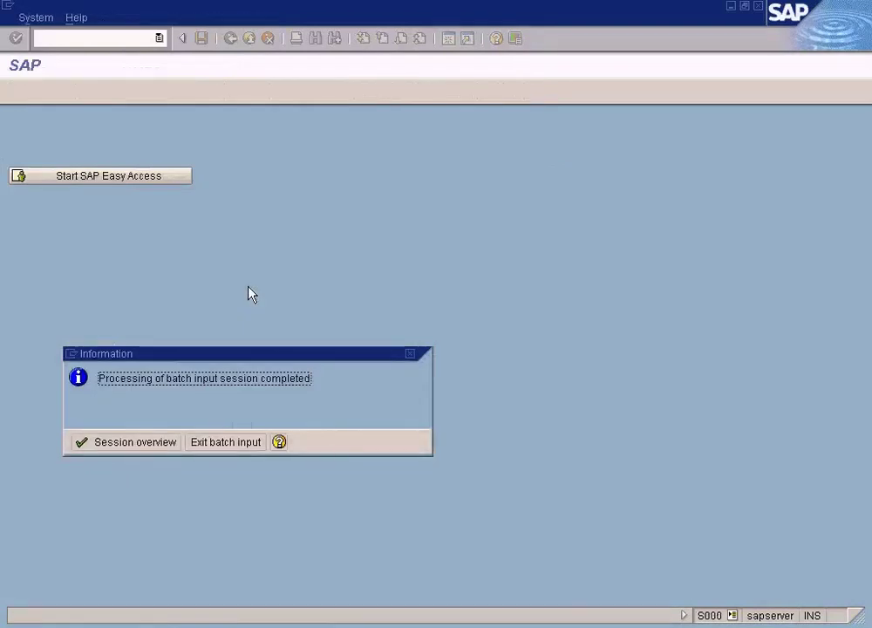
Step: Finish processing the CUST session and return to the session overview
click(151, 443)
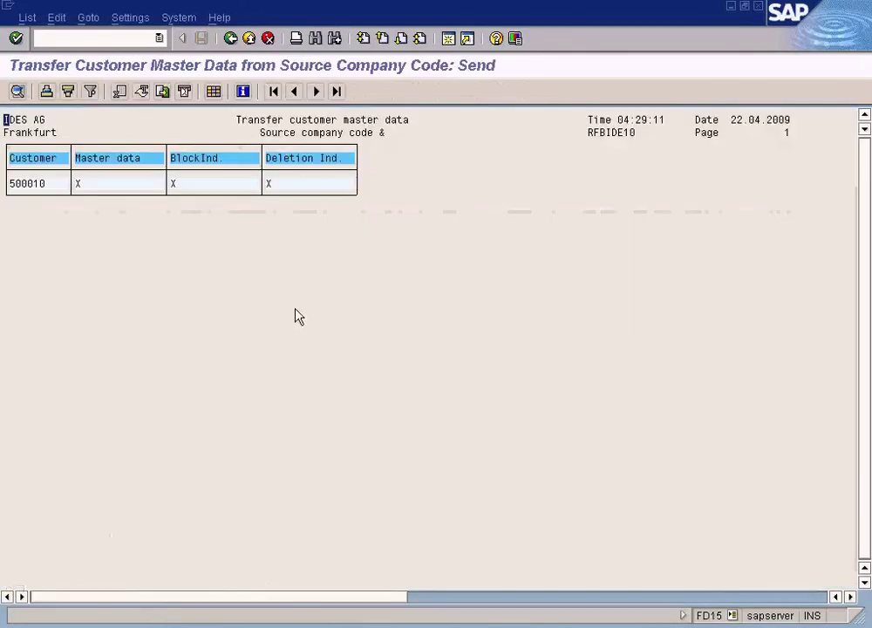
Step: Switch to the SAP customer display window, dismiss the error, and display the test customer in company code TES2
click(202, 627)
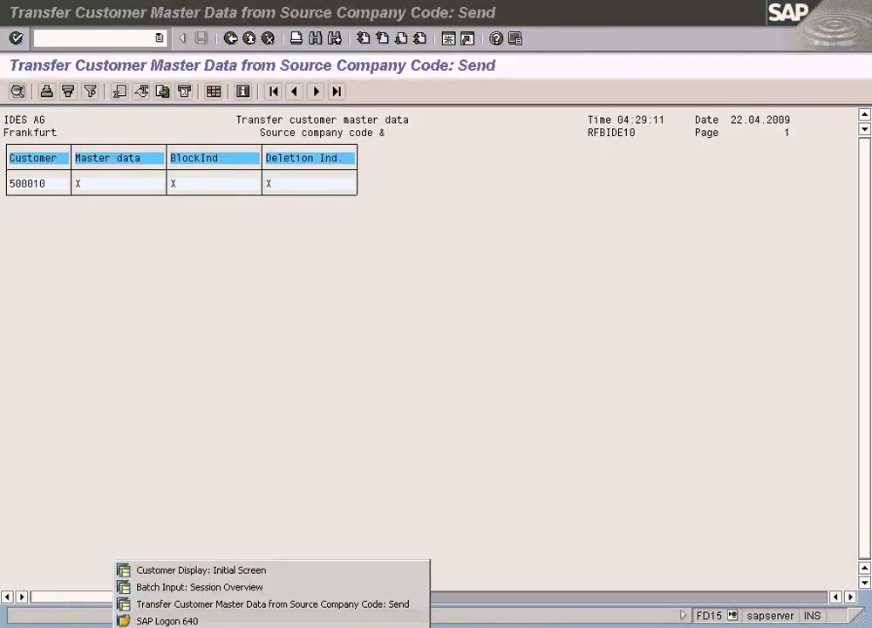
click(204, 572)
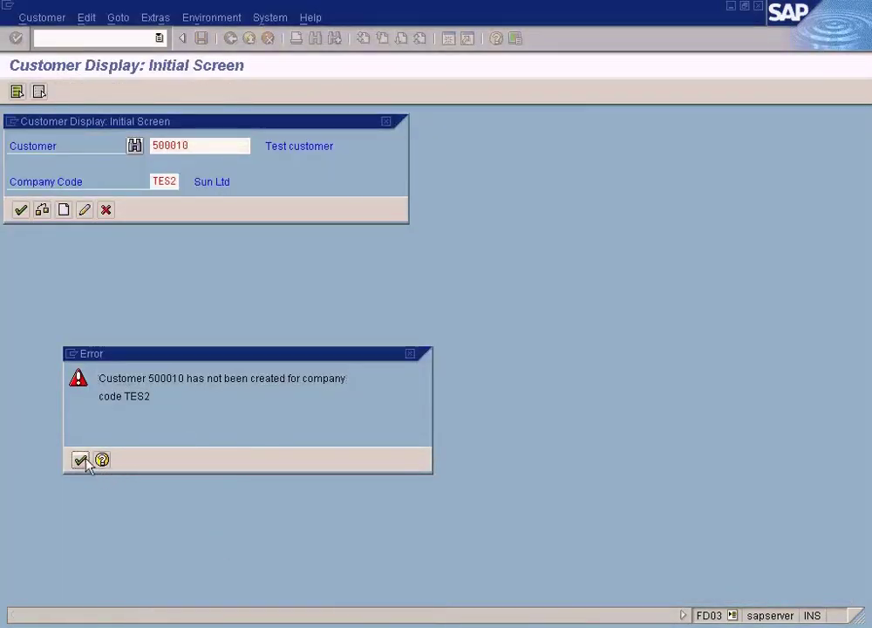
click(80, 460)
click(20, 210)
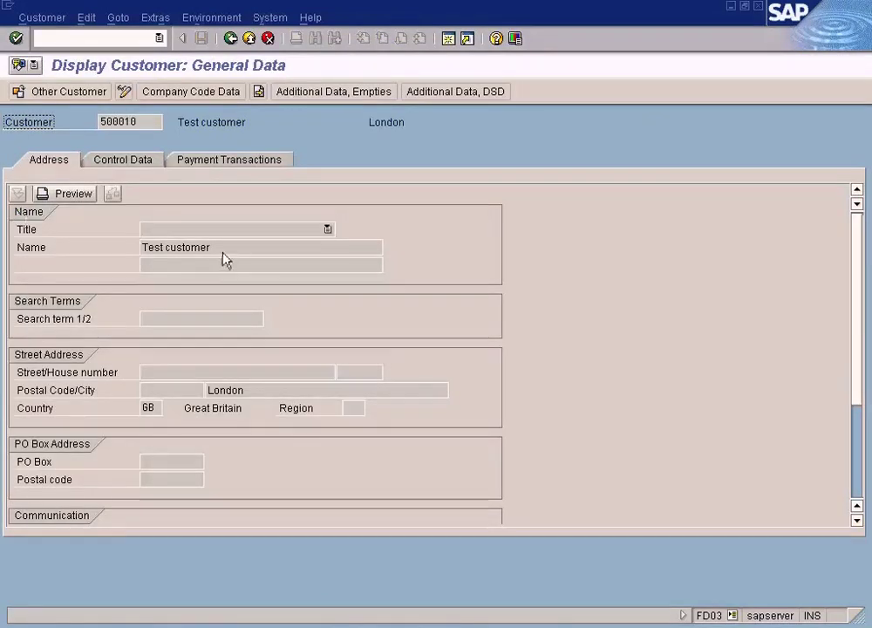
drag(225, 253, 103, 259)
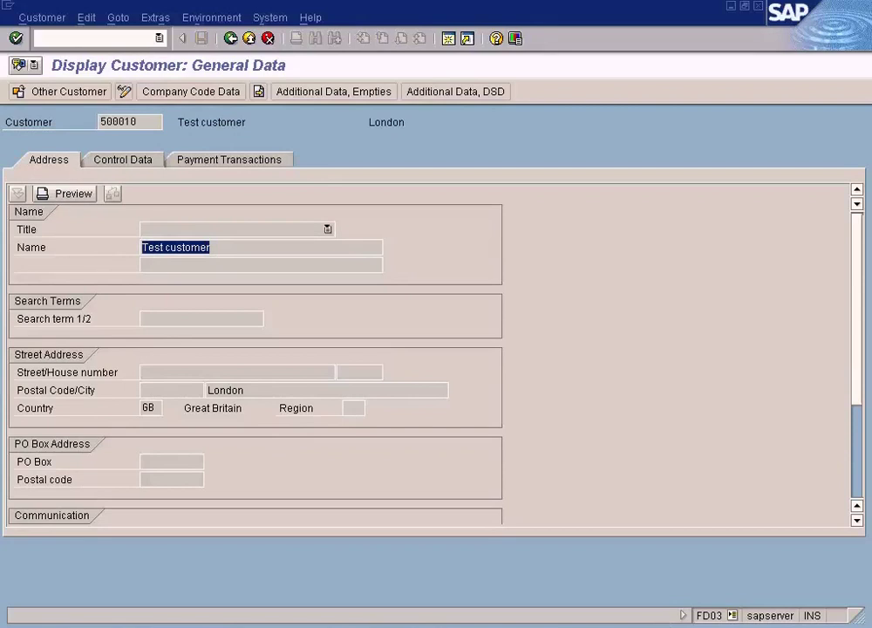
Step: Switch to the customer master data transfer window and return to its selection screen to check the target company code range
key(alt+Tab)
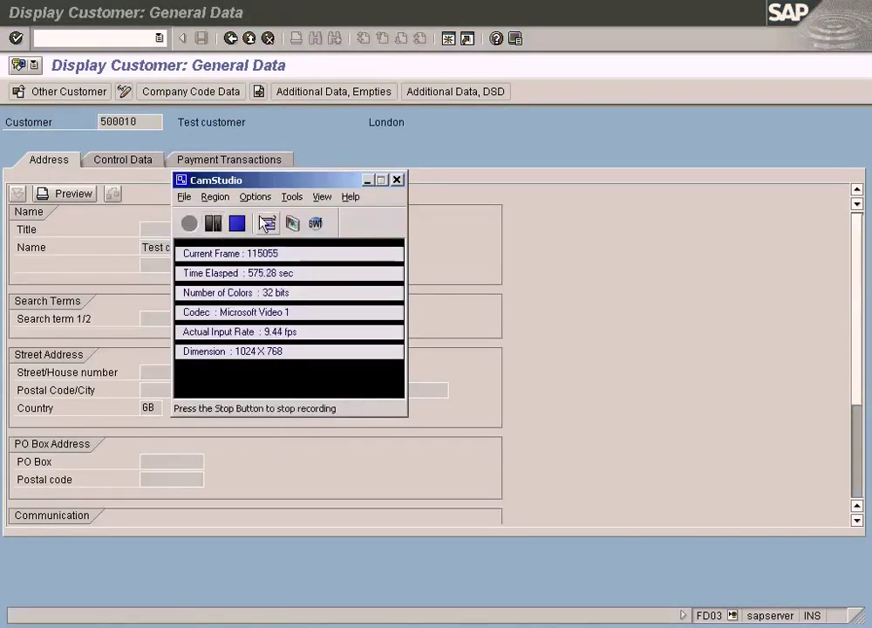
click(368, 180)
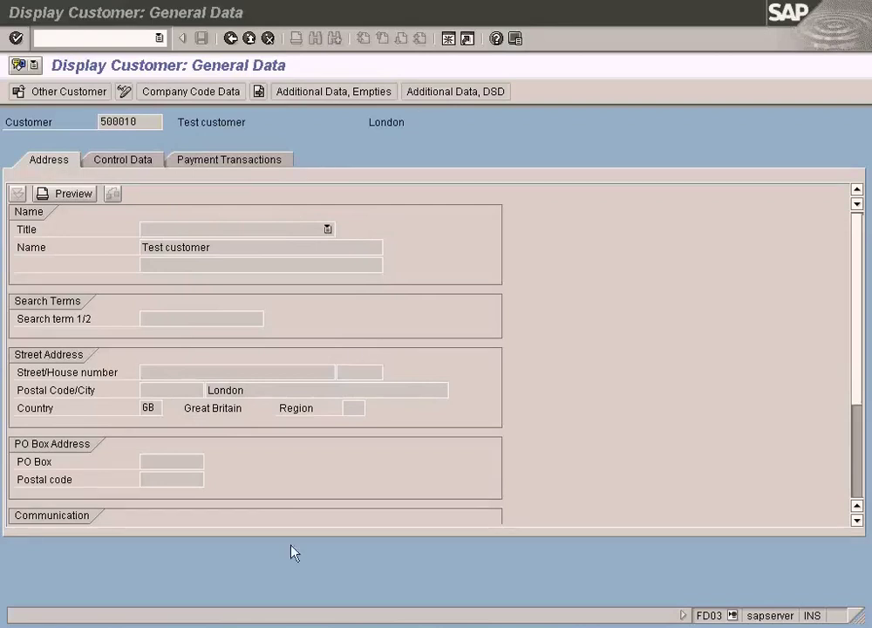
click(179, 624)
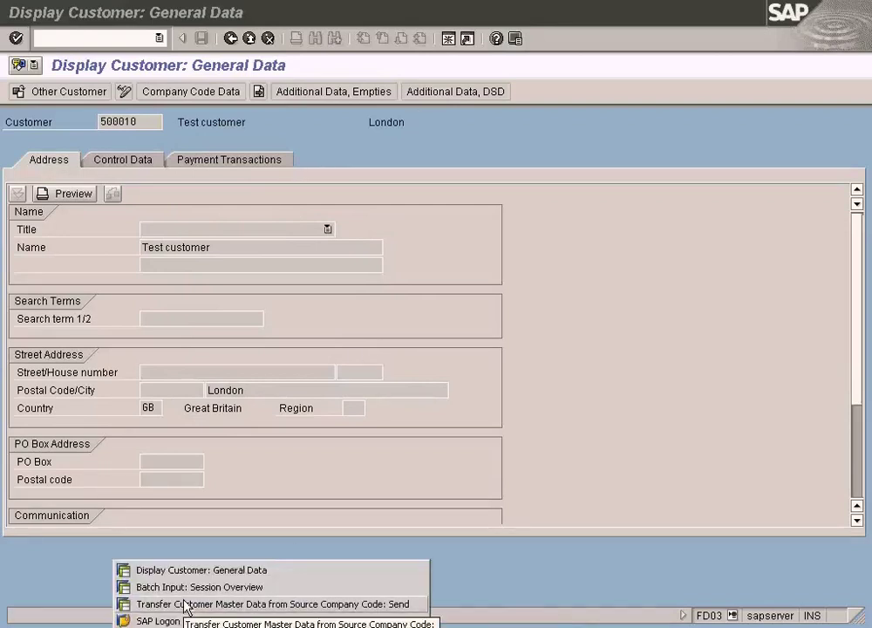
click(186, 604)
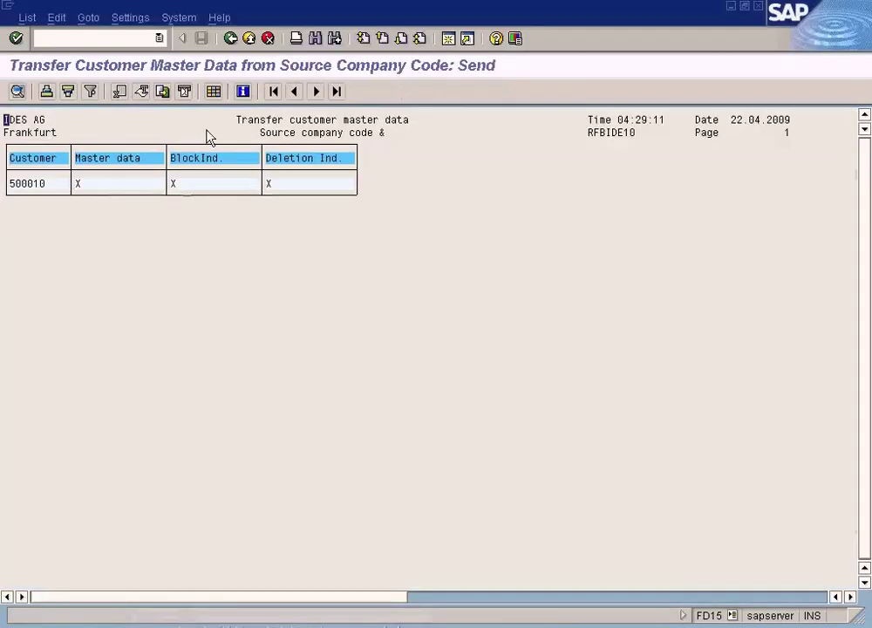
click(231, 40)
click(227, 354)
click(370, 354)
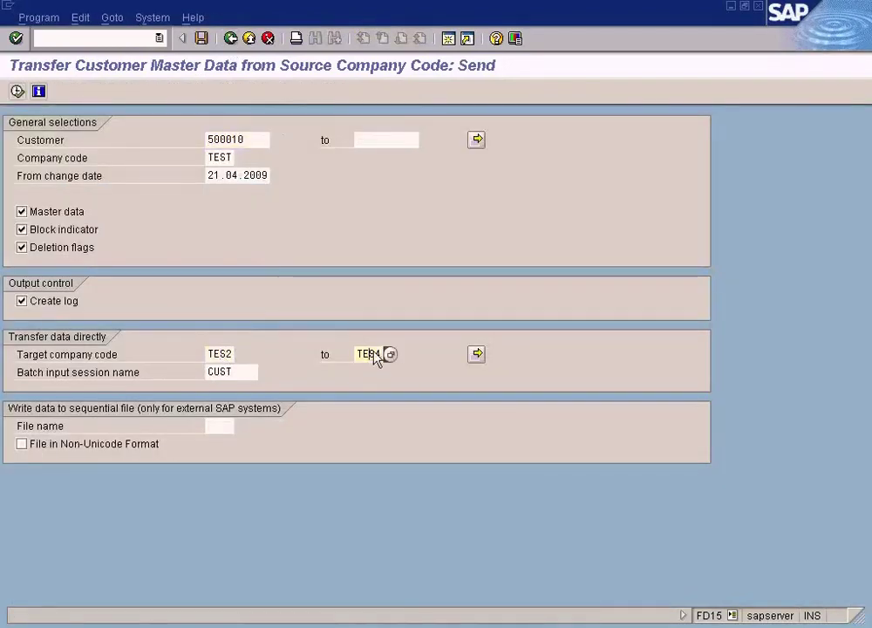
click(218, 354)
Step: Return to the customer display window and display the test customer in company code TES3
key(alt+Tab)
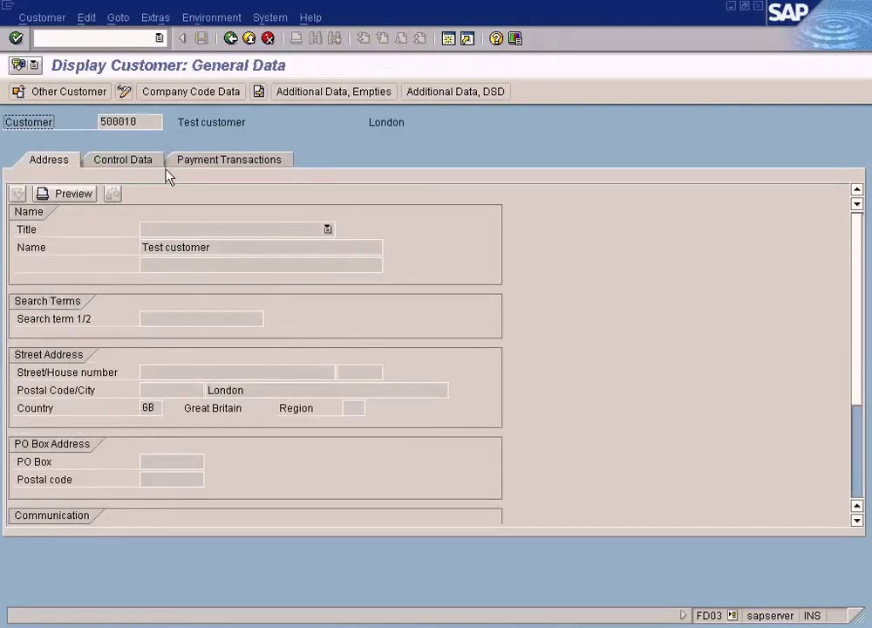
click(231, 38)
click(170, 181)
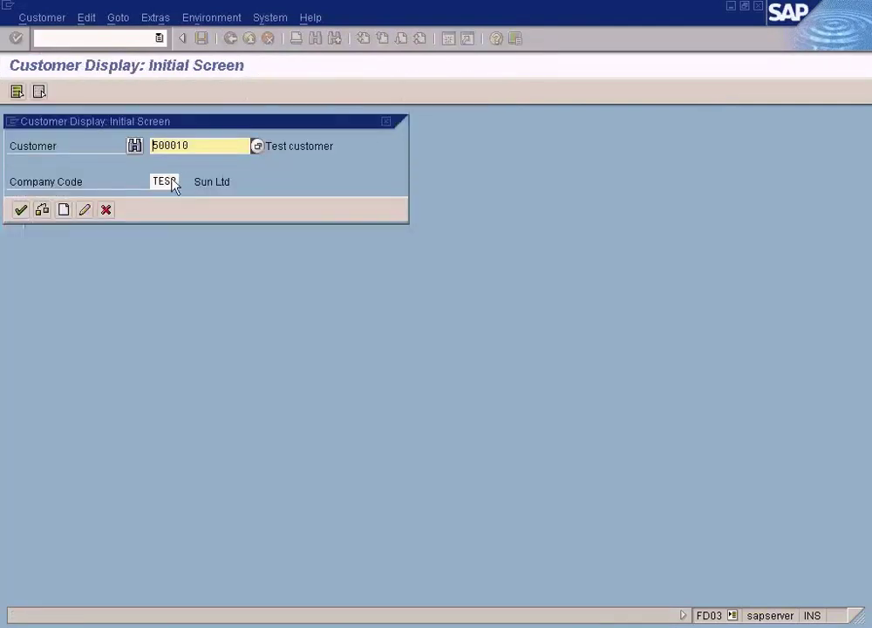
key(BackSpace)
text(3)
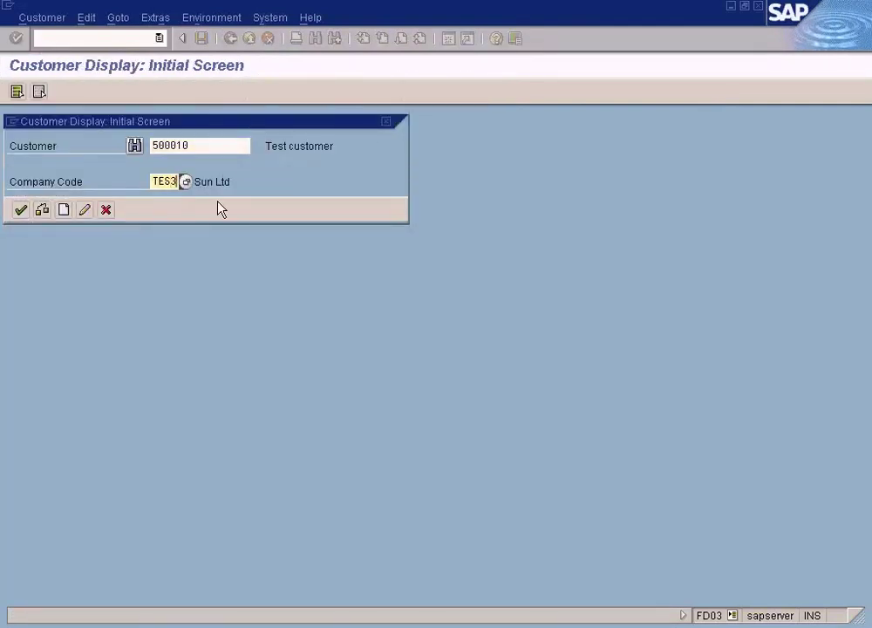
key(alt+Tab)
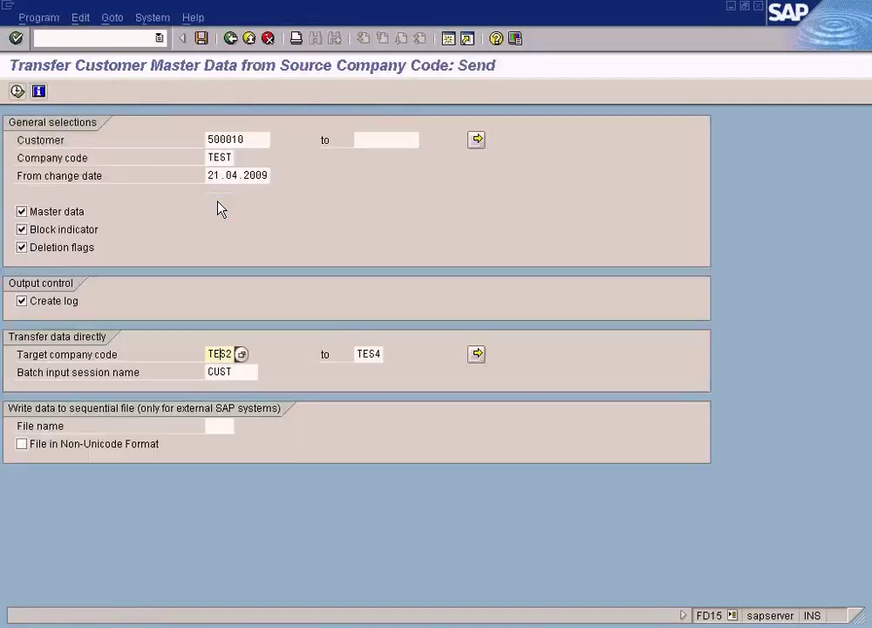
key(alt+Tab)
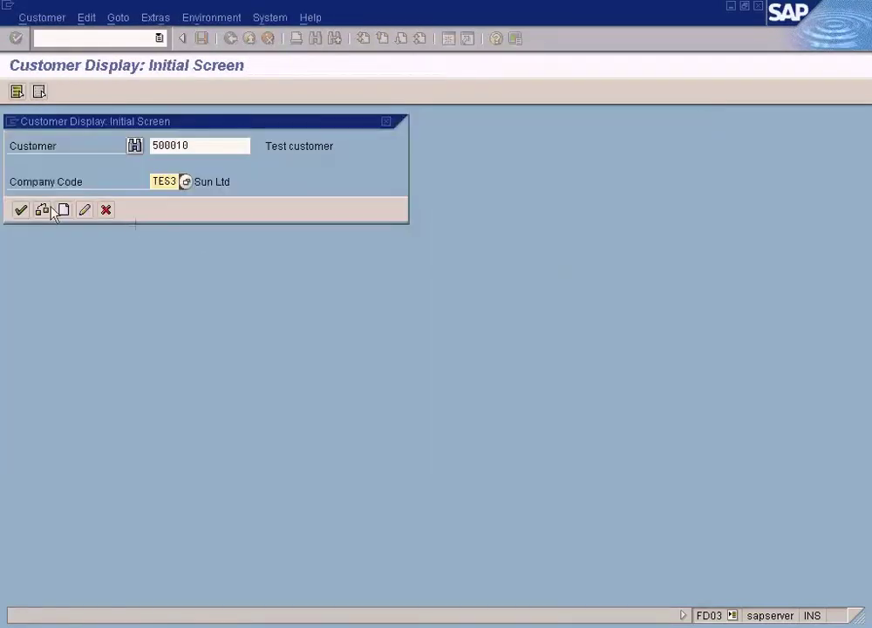
click(21, 211)
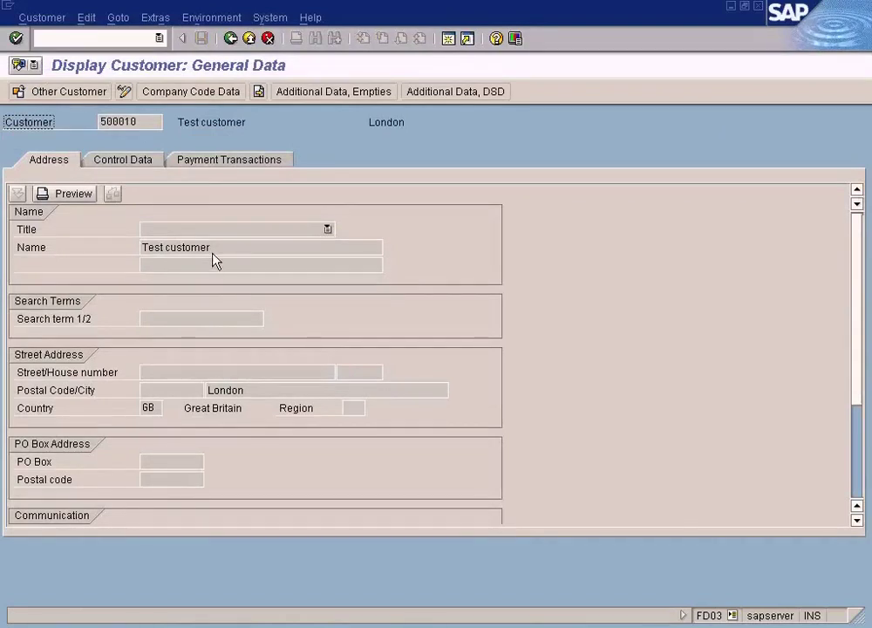
click(155, 127)
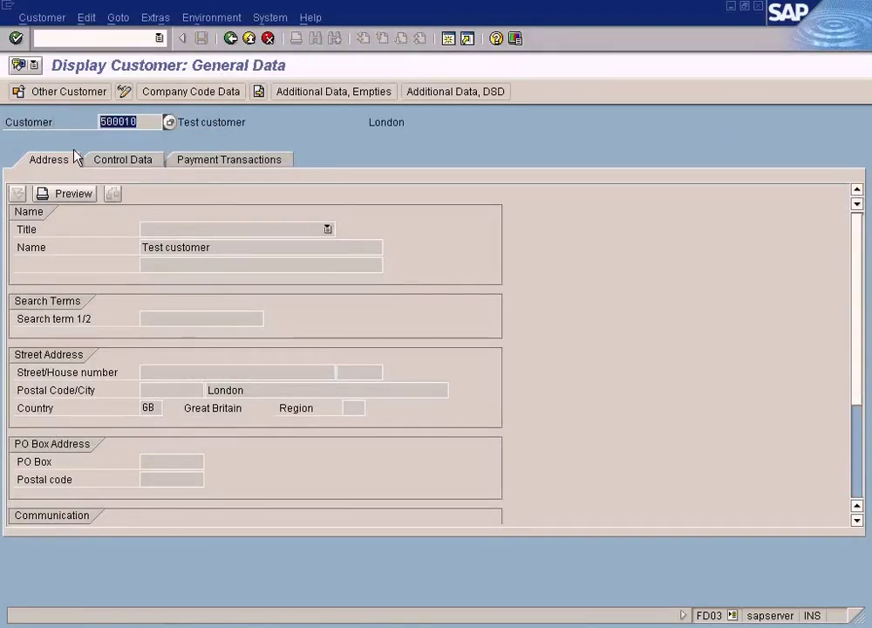
Step: Go back to the customer display initial screen and display the test customer in company code TES4
click(231, 39)
click(175, 182)
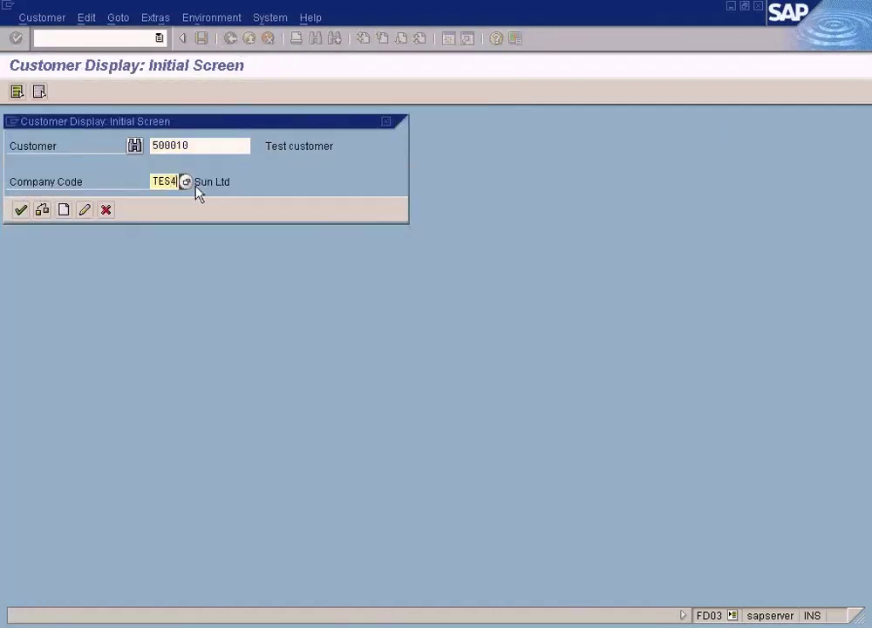
key(Return)
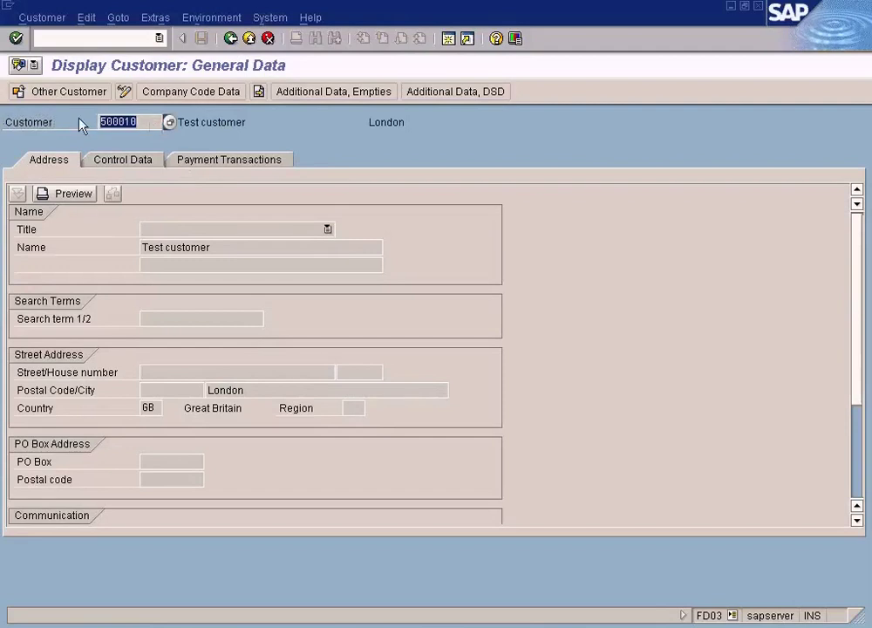
click(265, 247)
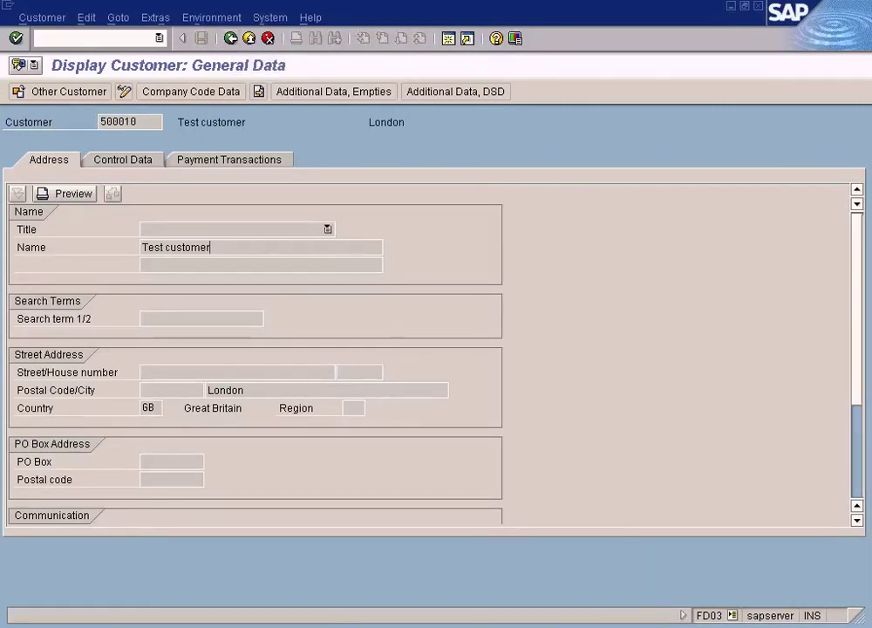
key(alt+Tab)
click(422, 201)
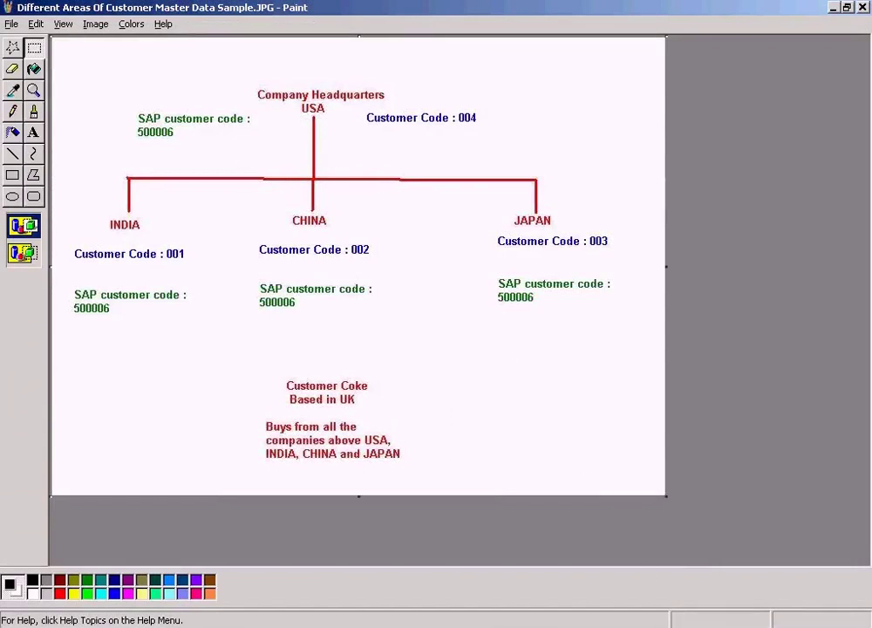
key(alt+Tab)
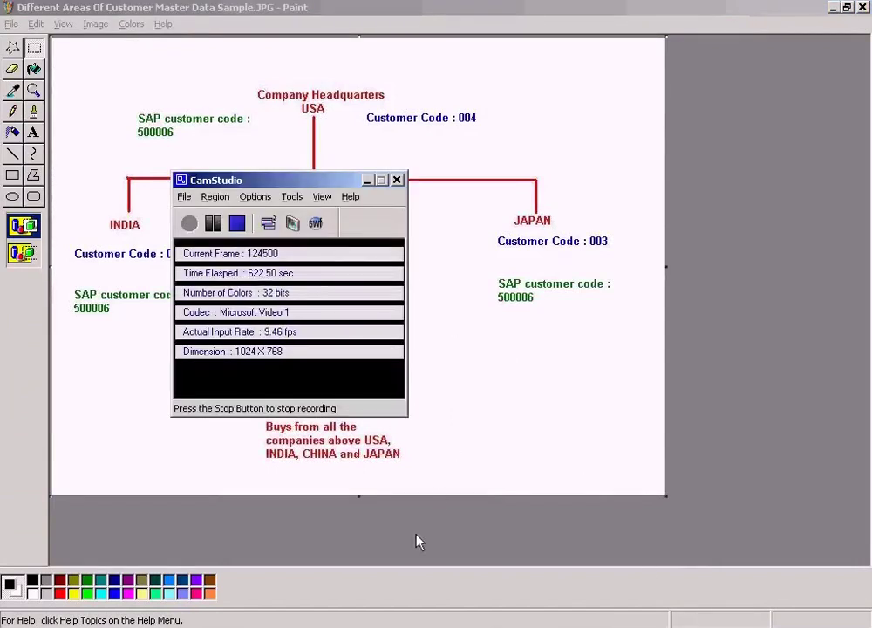
Step: Switch to the SAP customer master data transfer window, exit the Send selection screen, and reopen it with default selections
click(249, 615)
click(217, 604)
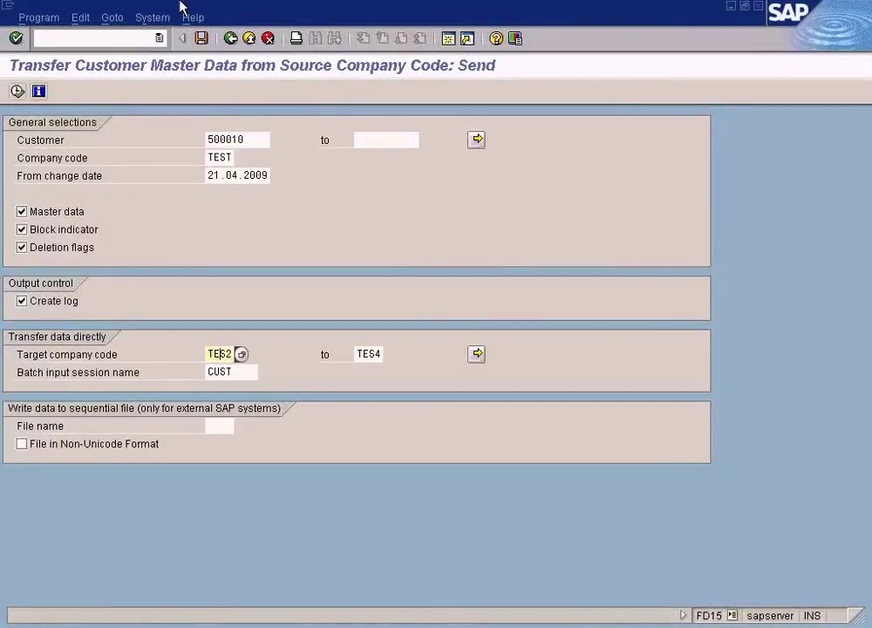
click(230, 38)
double_click(163, 487)
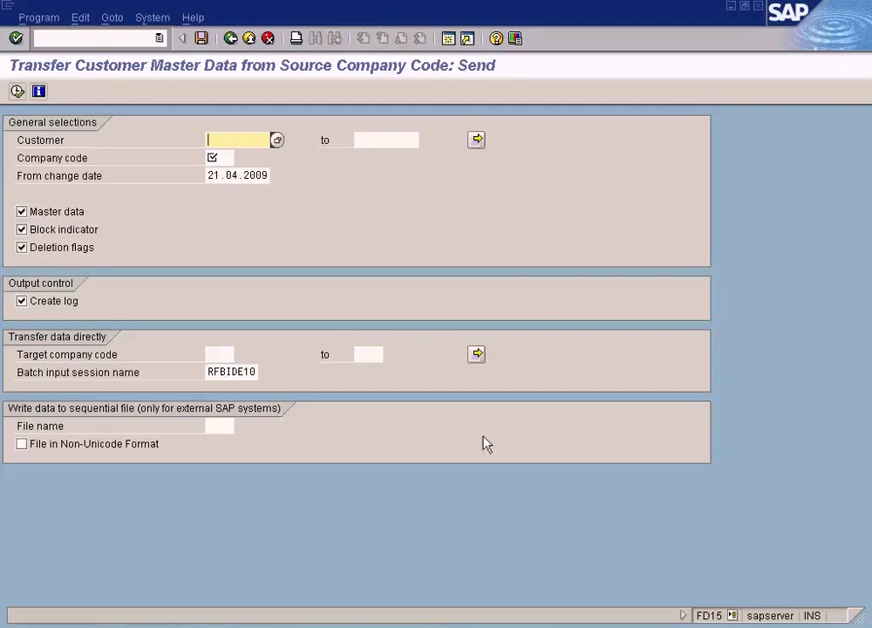
Step: Review the Customer, Company code and From change date selections on the Send screen
key(Tab)
key(Tab)
key(Tab)
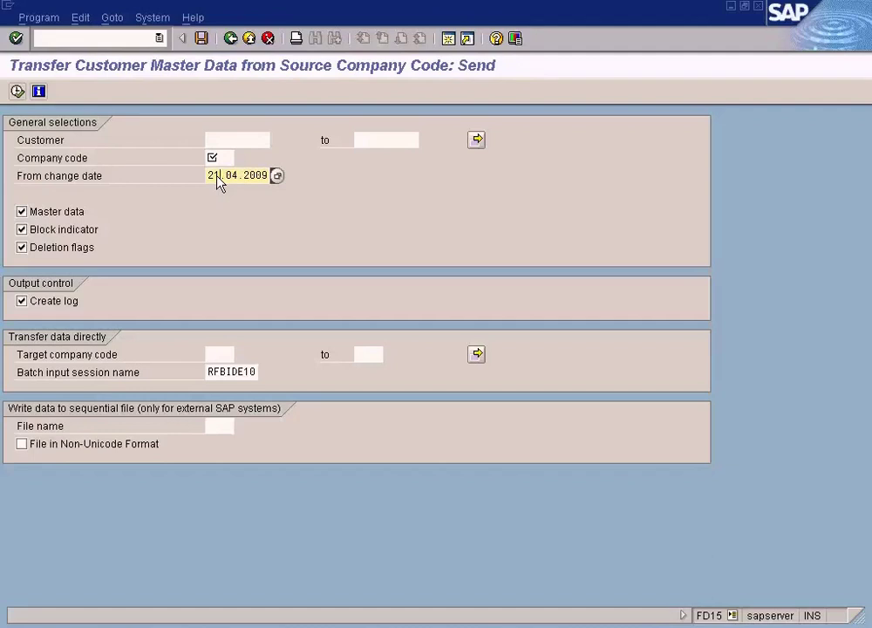
click(218, 142)
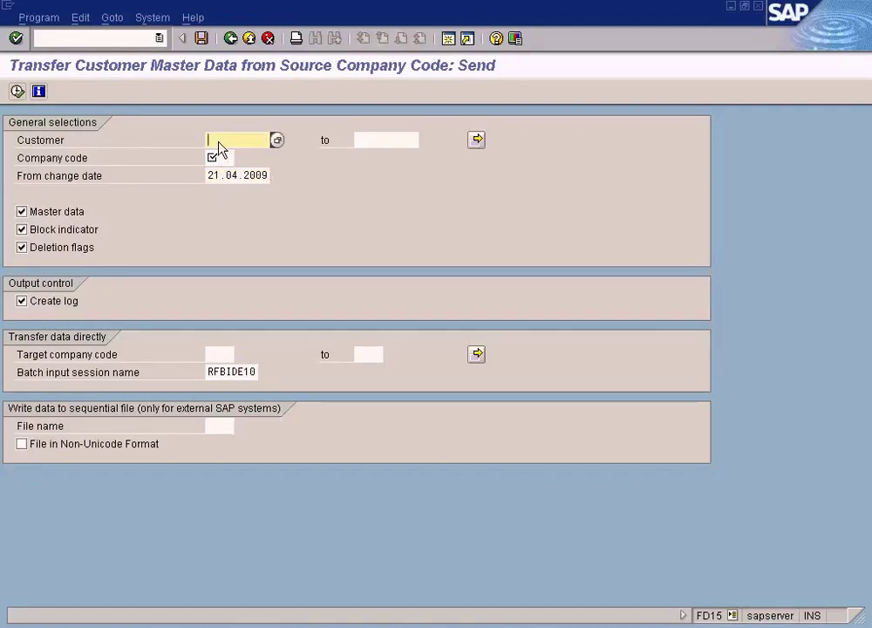
drag(207, 176, 287, 177)
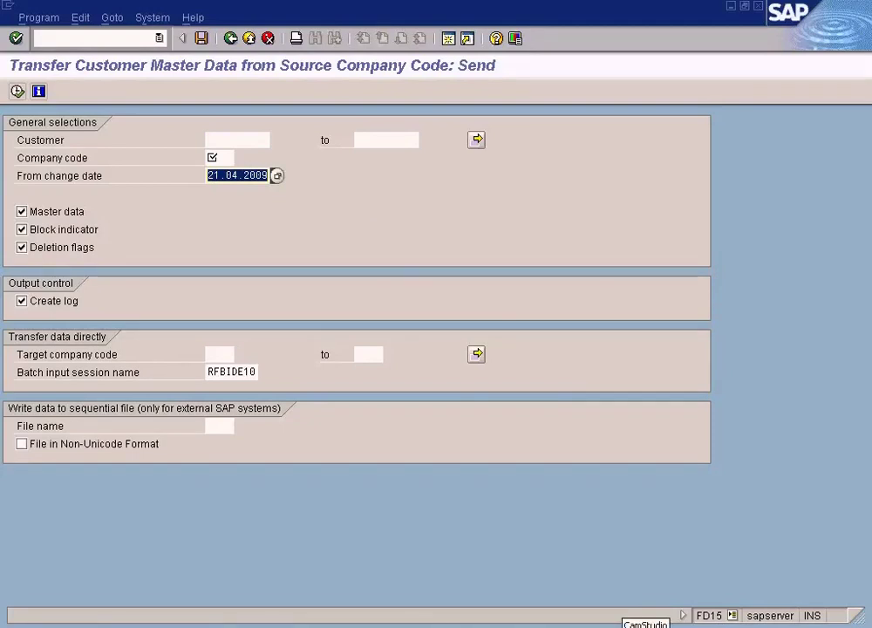
click(645, 625)
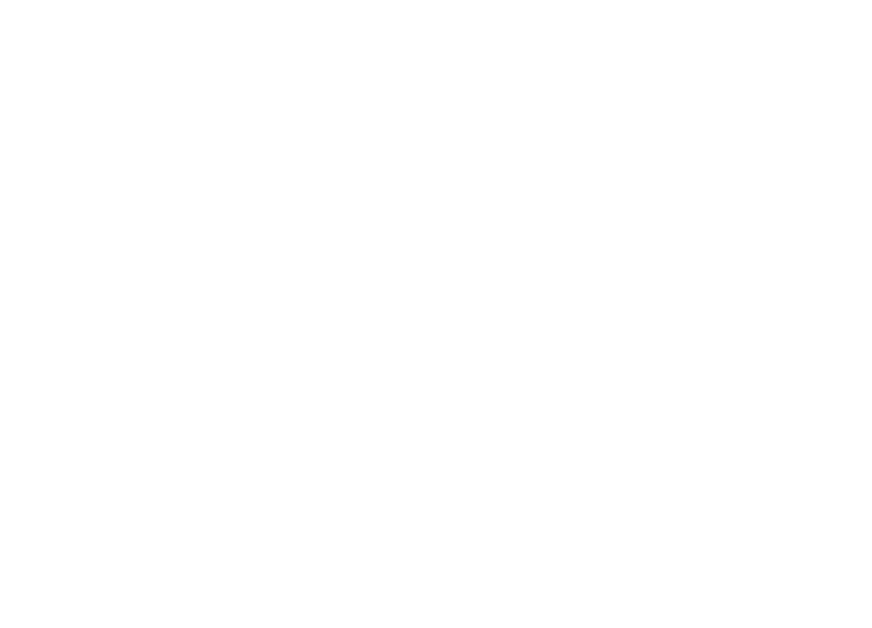